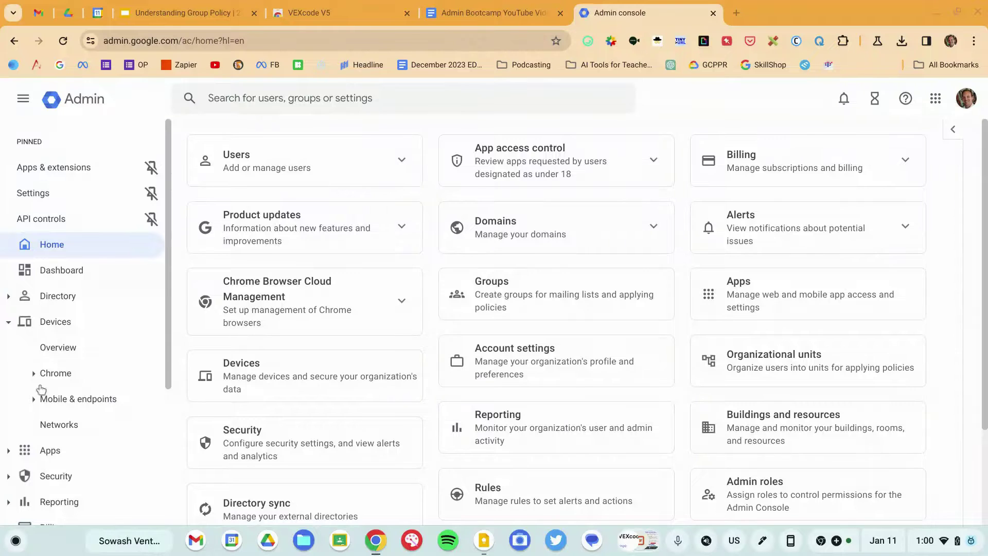
# Open the Apps & extensions page for Chrome devices in the admin console.
pyautogui.click(47, 252)
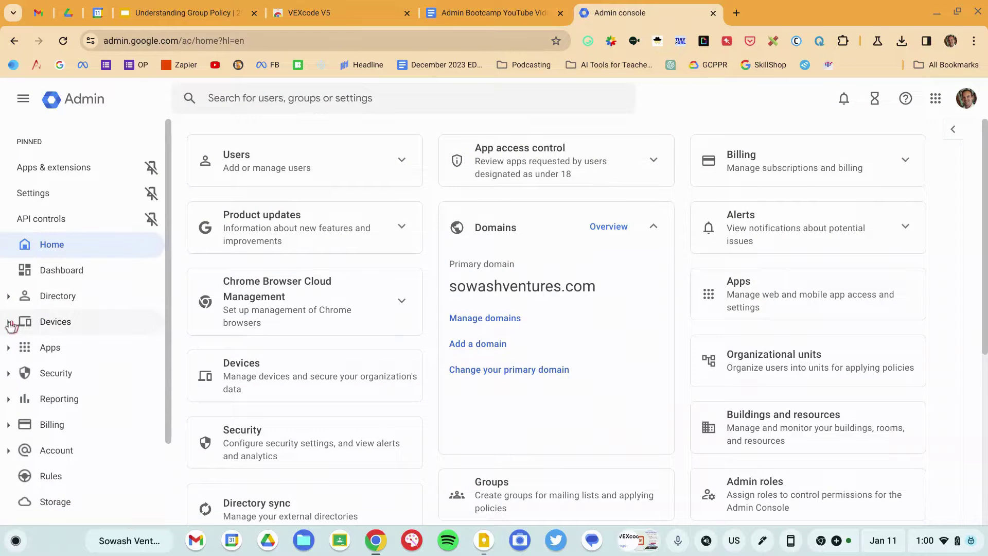
pyautogui.click(8, 324)
pyautogui.scroll(-2, 16, 316)
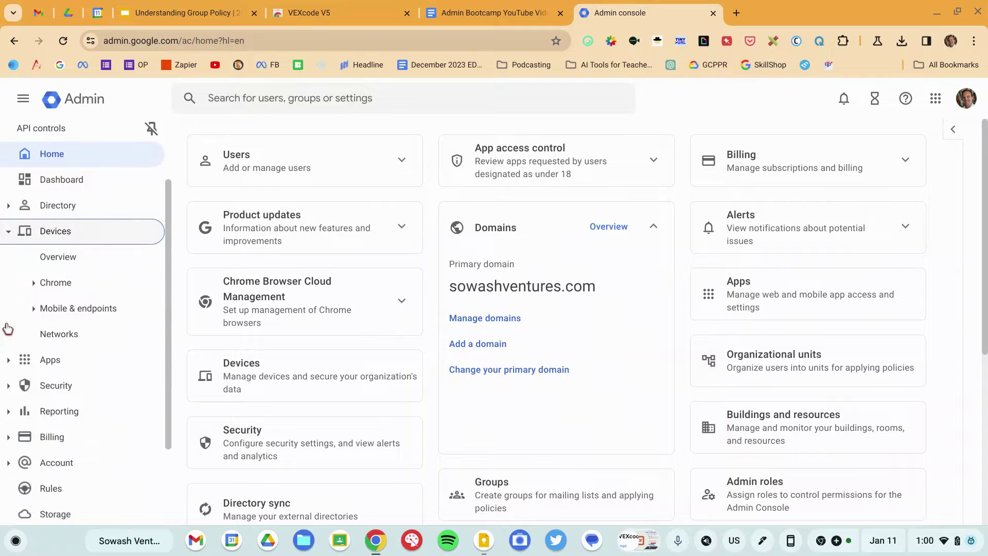
pyautogui.click(31, 288)
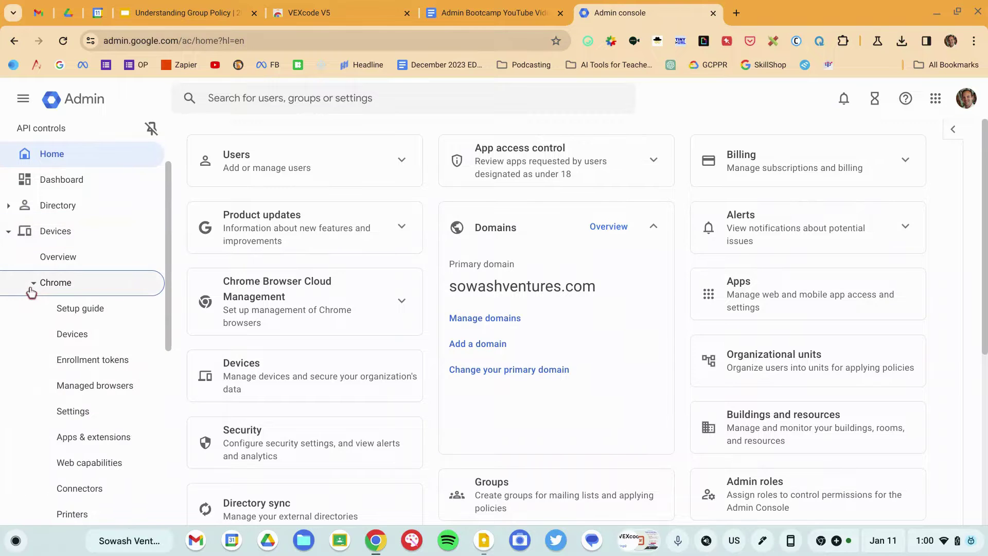
pyautogui.scroll(-3, 32, 293)
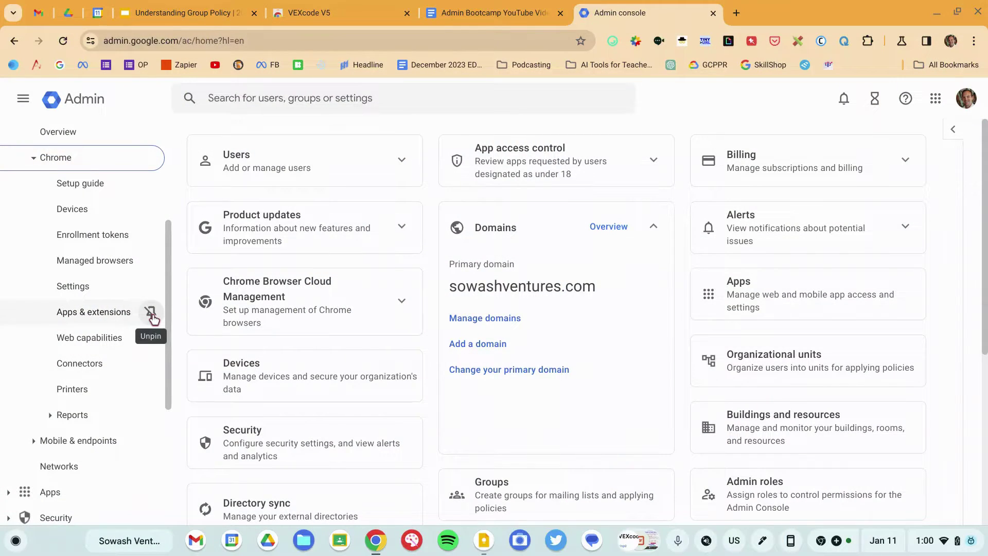
pyautogui.scroll(4, 151, 315)
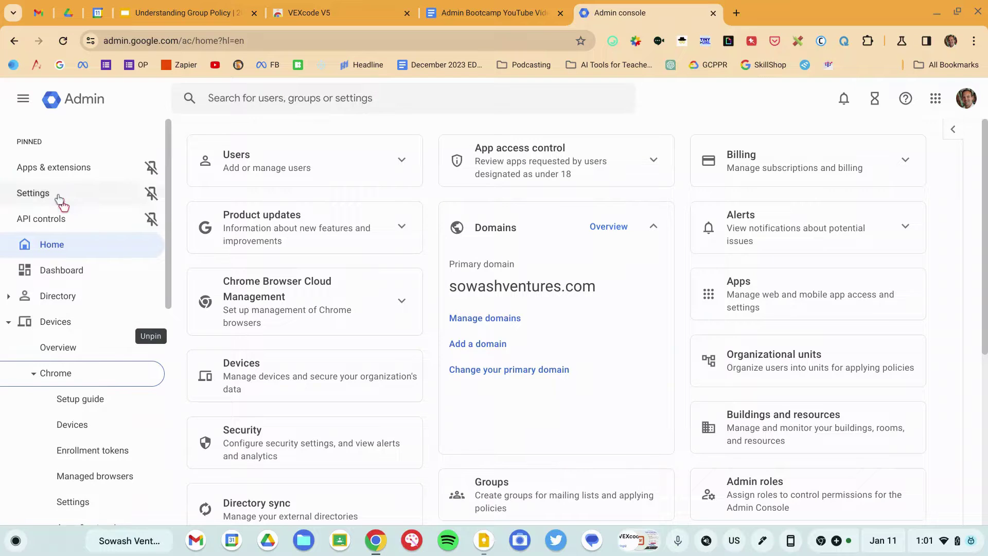
pyautogui.click(90, 179)
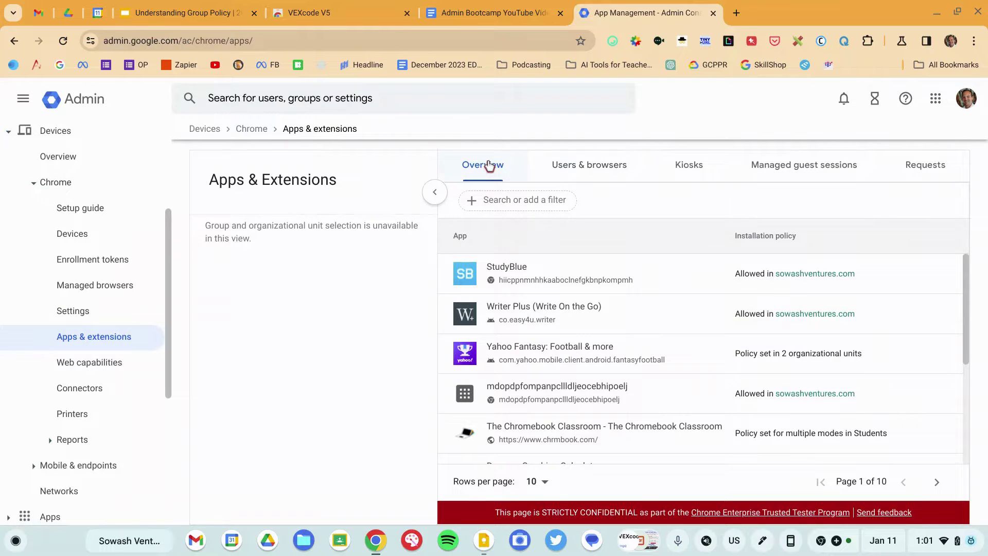
# Switch the Apps & Extensions page to Users & browsers and look through its app list.
pyautogui.scroll(5, 489, 165)
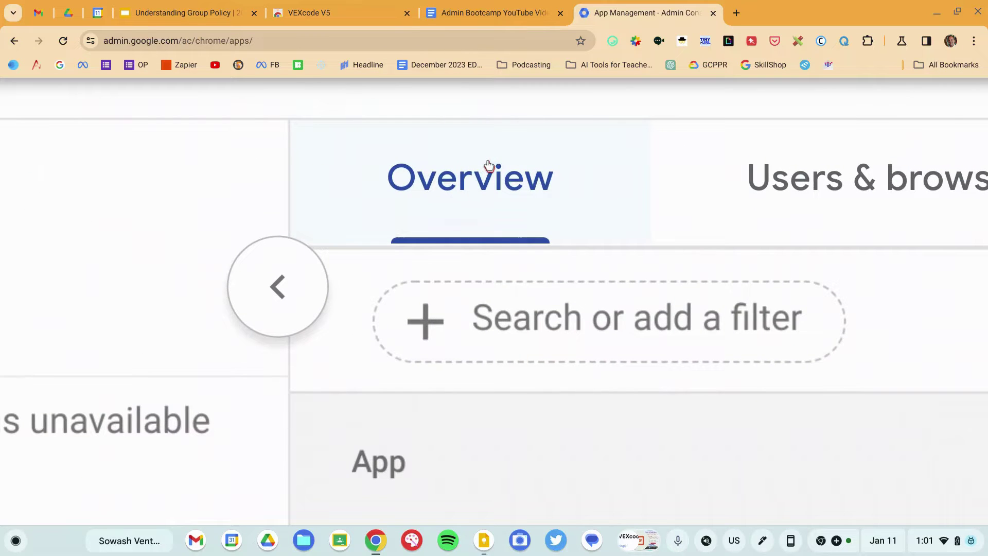
pyautogui.scroll(-5, 490, 164)
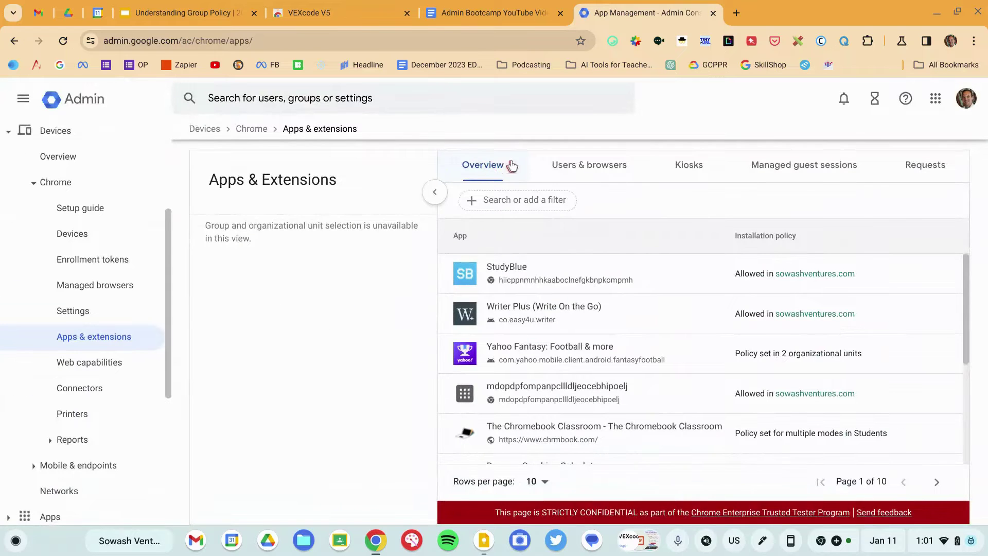
pyautogui.click(579, 170)
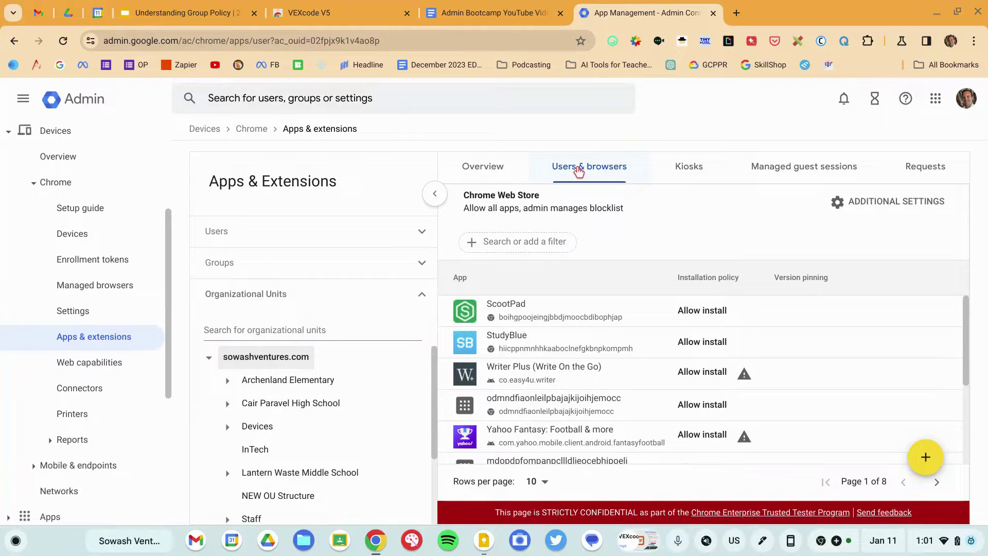
pyautogui.scroll(-2, 320, 425)
pyautogui.scroll(2, 319, 426)
pyautogui.scroll(-2, 319, 425)
pyautogui.scroll(2, 319, 425)
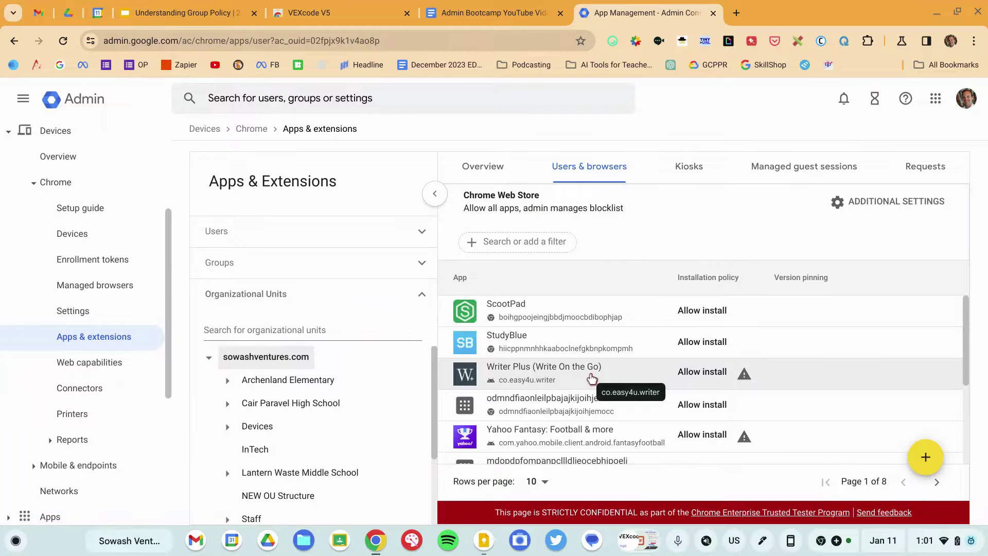
pyautogui.scroll(-3, 592, 378)
pyautogui.scroll(3, 592, 378)
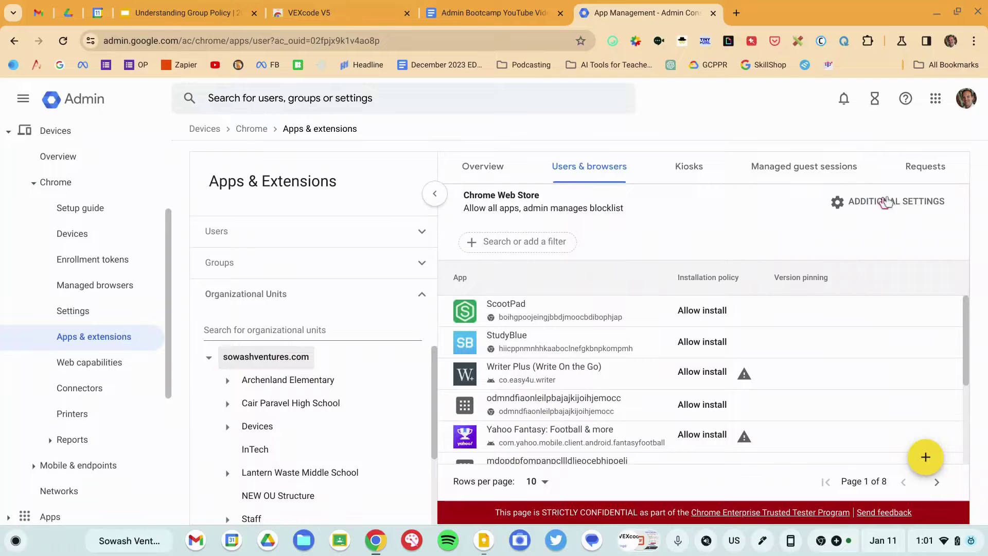
# Examine the organizational units available for app policies, including the sub-units of Students.
pyautogui.scroll(5, 937, 194)
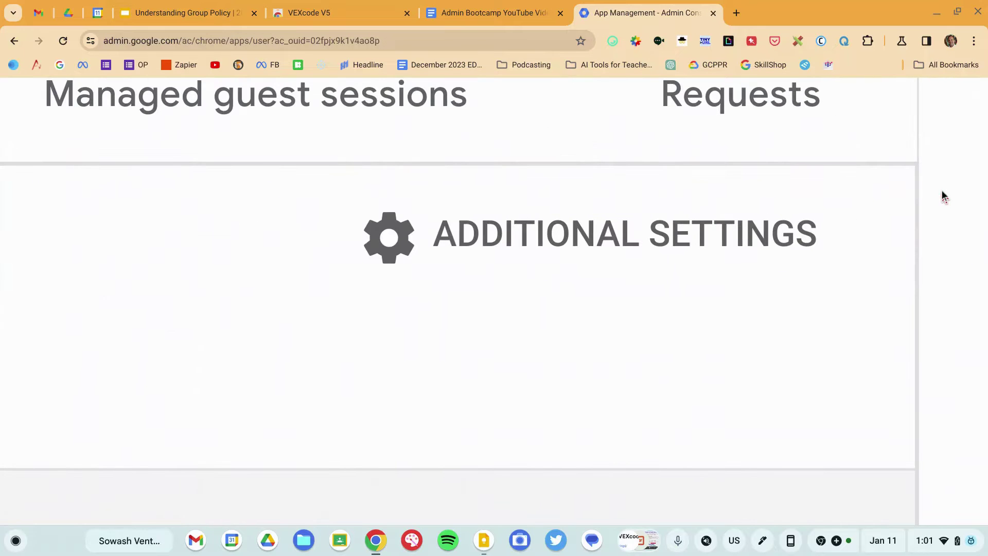
pyautogui.scroll(-5, 944, 196)
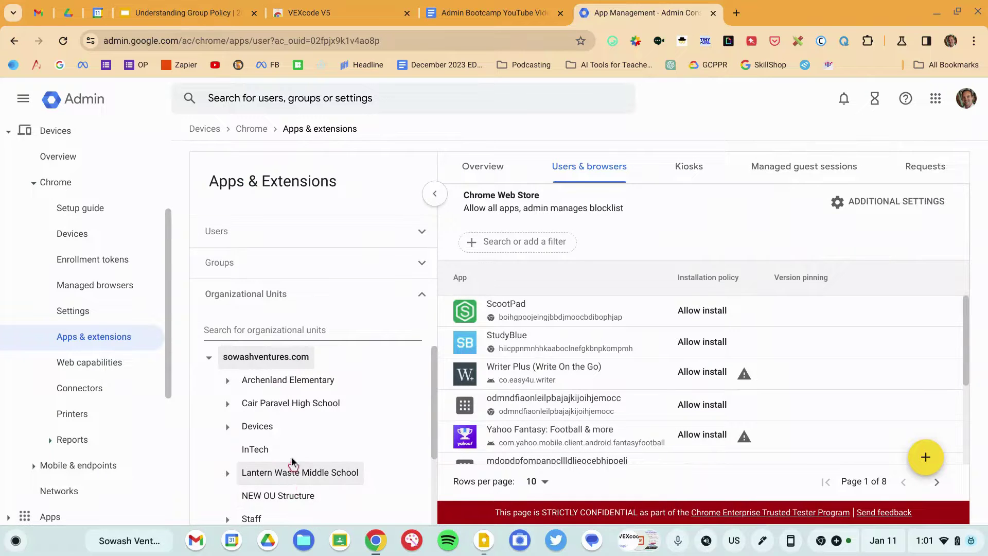
pyautogui.scroll(5, 266, 359)
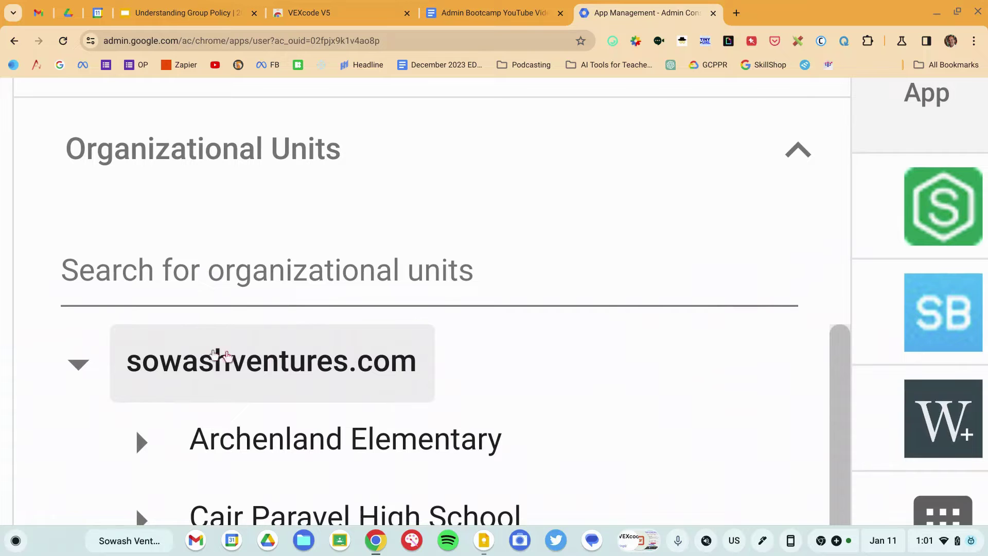
pyautogui.scroll(-5, 194, 372)
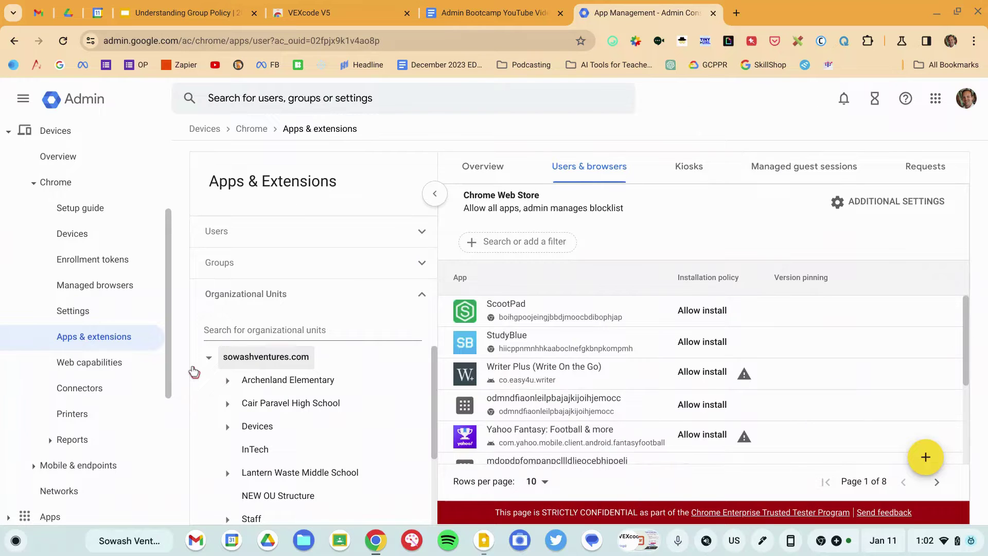
pyautogui.scroll(-3, 265, 435)
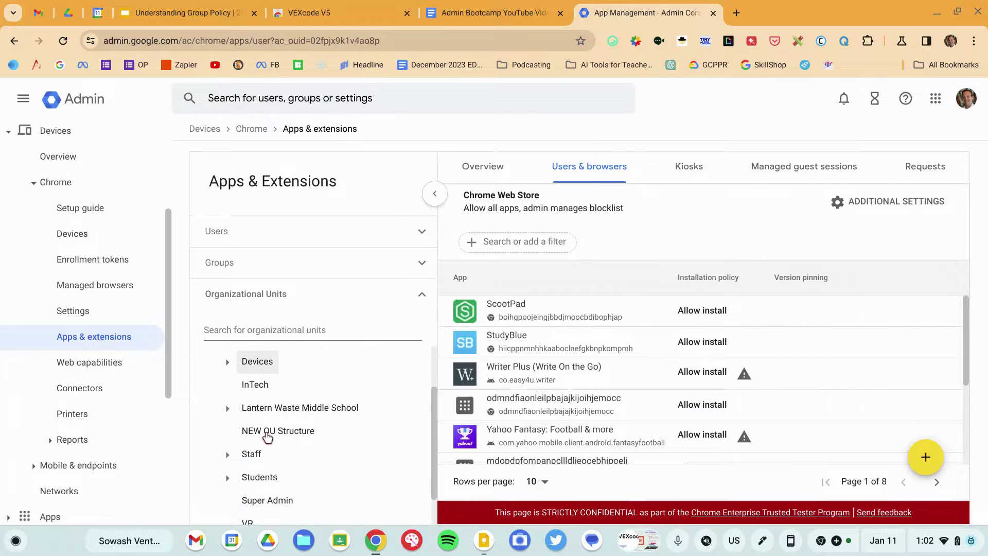
pyautogui.click(228, 447)
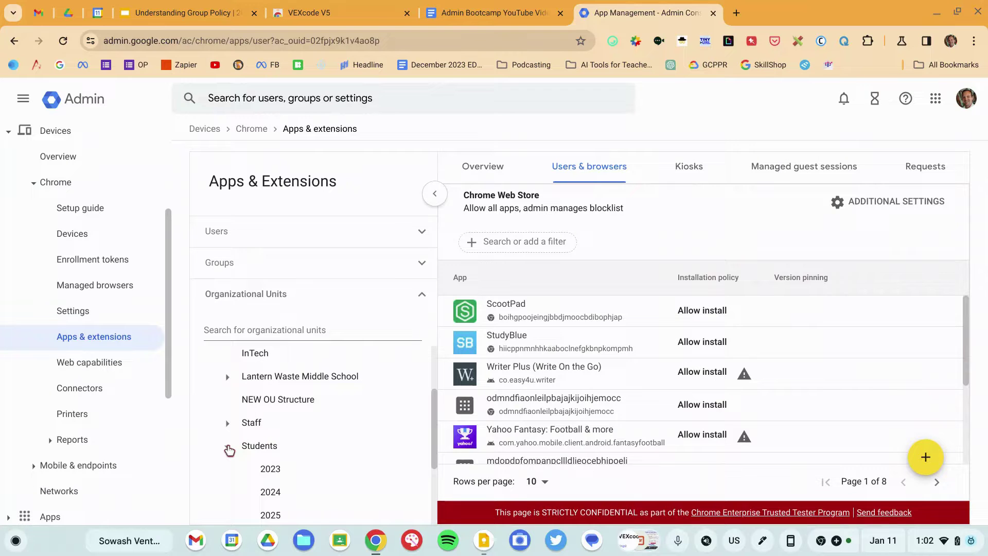
pyautogui.click(228, 448)
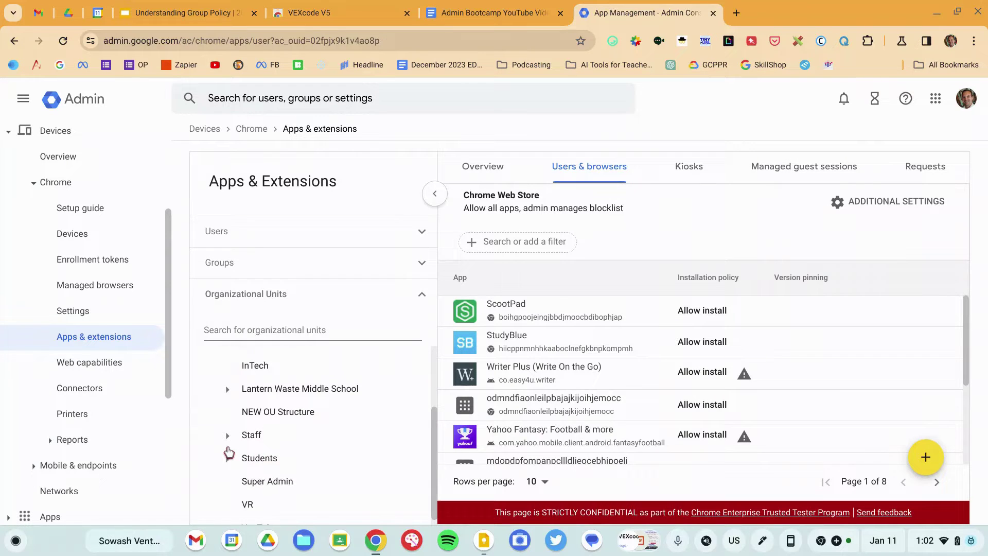
pyautogui.scroll(3, 229, 449)
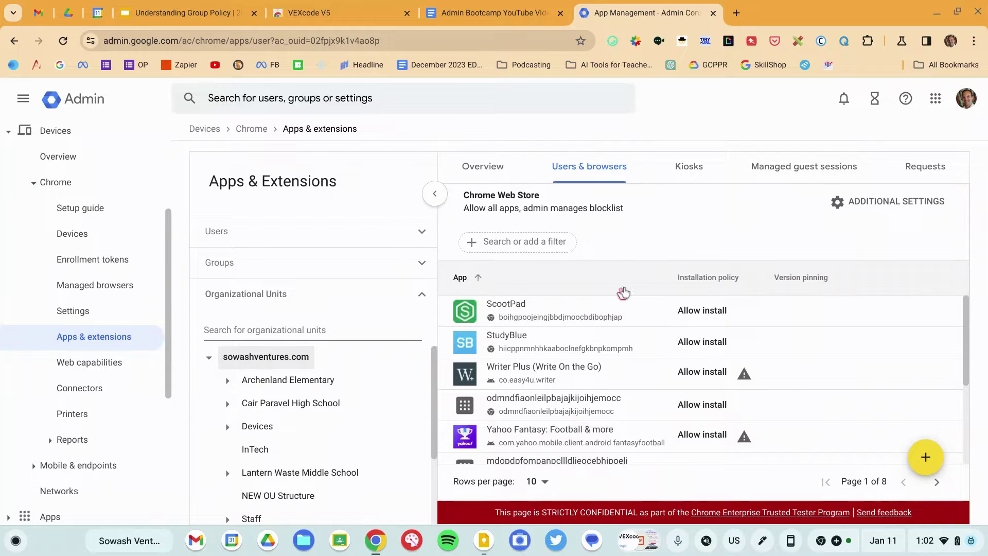
# Open the additional app settings for sowashventures.com and look at the Chrome Web Store allow/block mode.
pyautogui.click(887, 202)
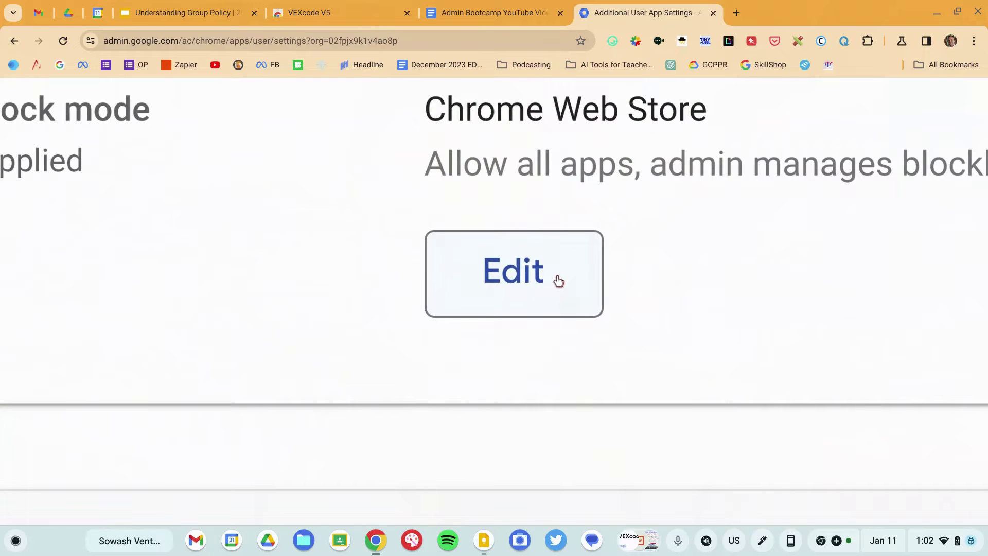
pyautogui.moveTo(510, 222); pyautogui.dragTo(632, 227)
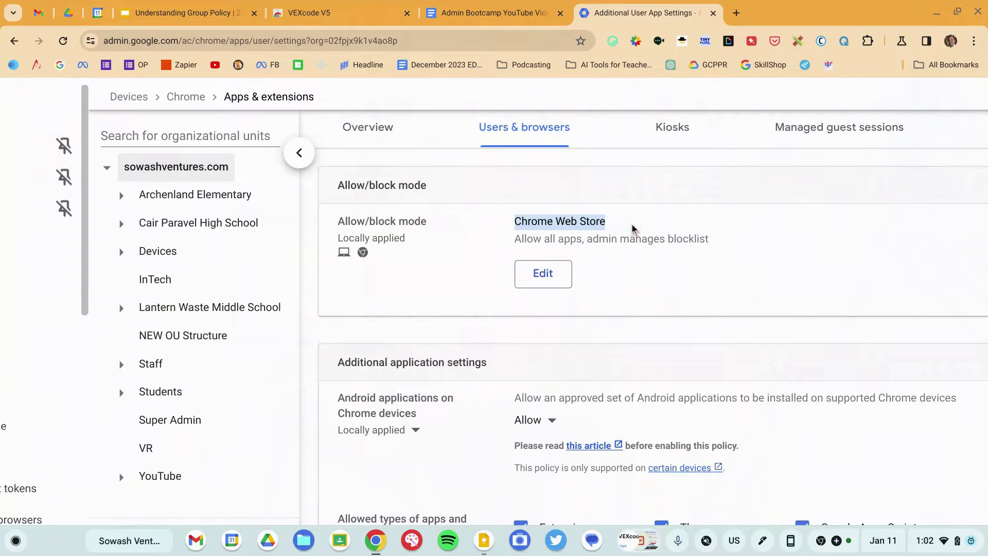
pyautogui.click(632, 227)
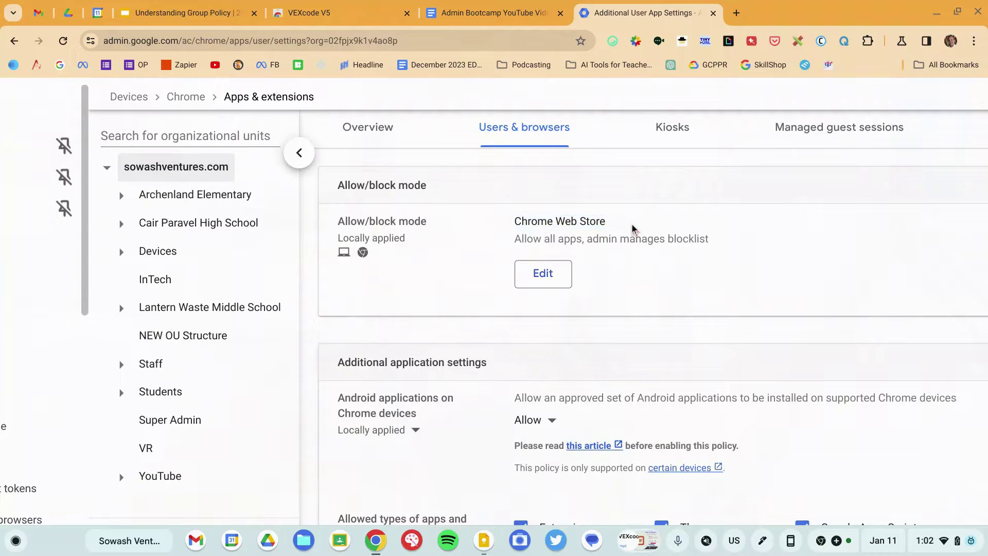
# Preview the Chrome Web Store mode "Block all apps, admin manages allowlist" for sowashventures.com and cancel the edit.
pyautogui.click(560, 275)
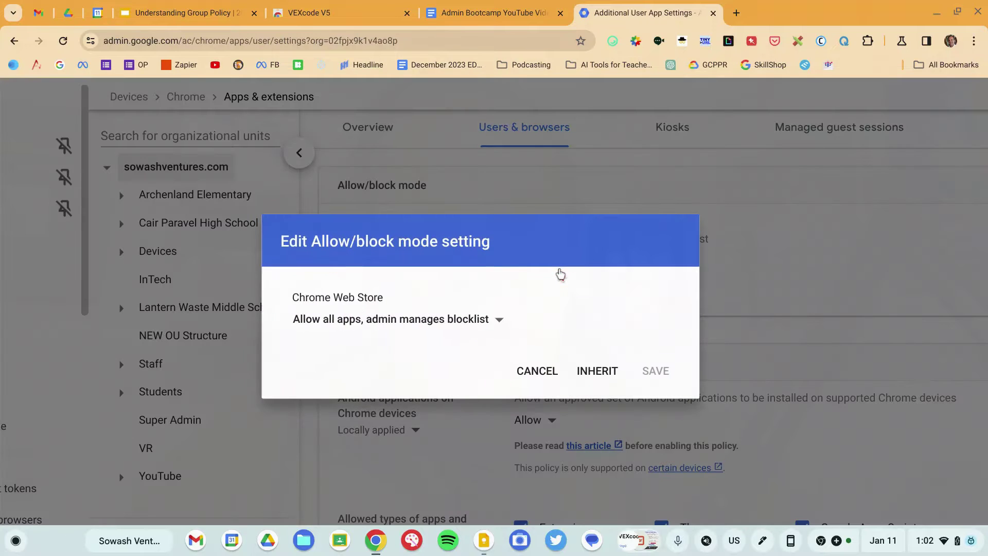
pyautogui.click(459, 323)
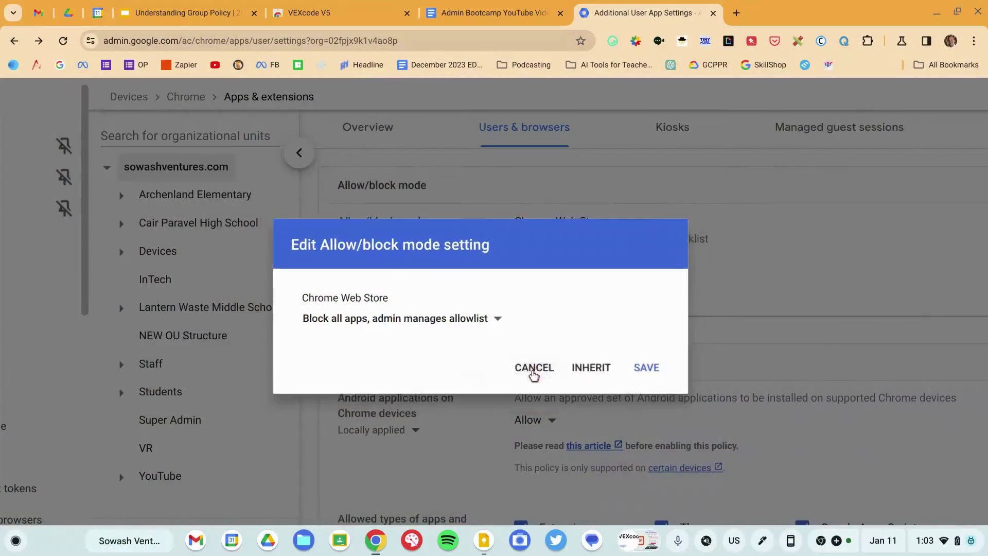
pyautogui.click(532, 372)
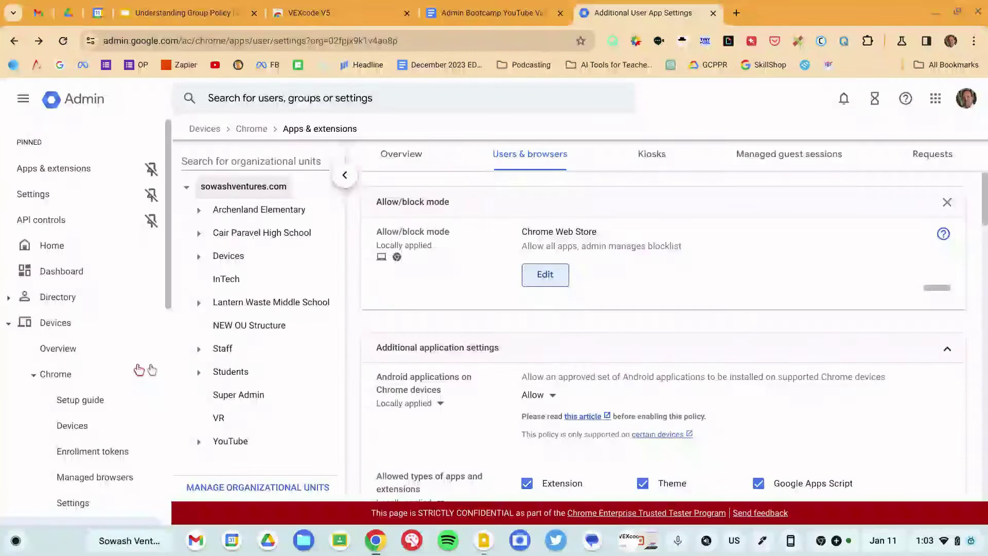
# Select the Staff organizational unit, review its Chrome Web Store allow/block mode options and close them without saving.
pyautogui.click(224, 349)
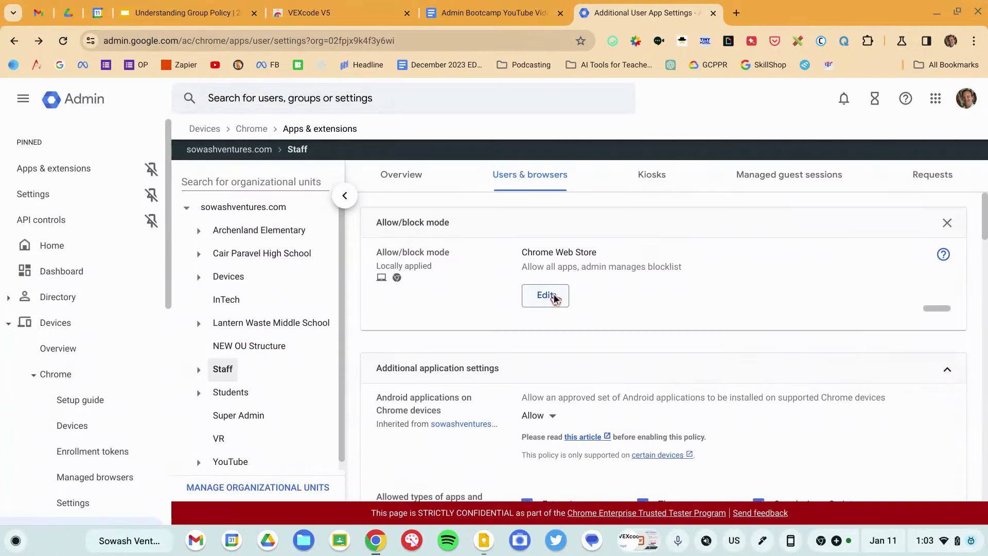
pyautogui.click(545, 295)
pyautogui.click(425, 313)
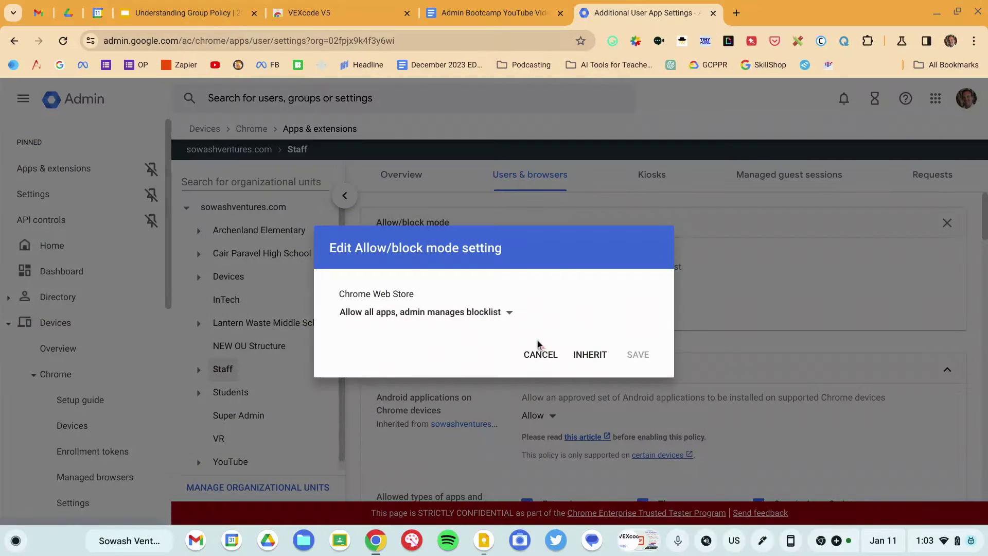
pyautogui.click(538, 346)
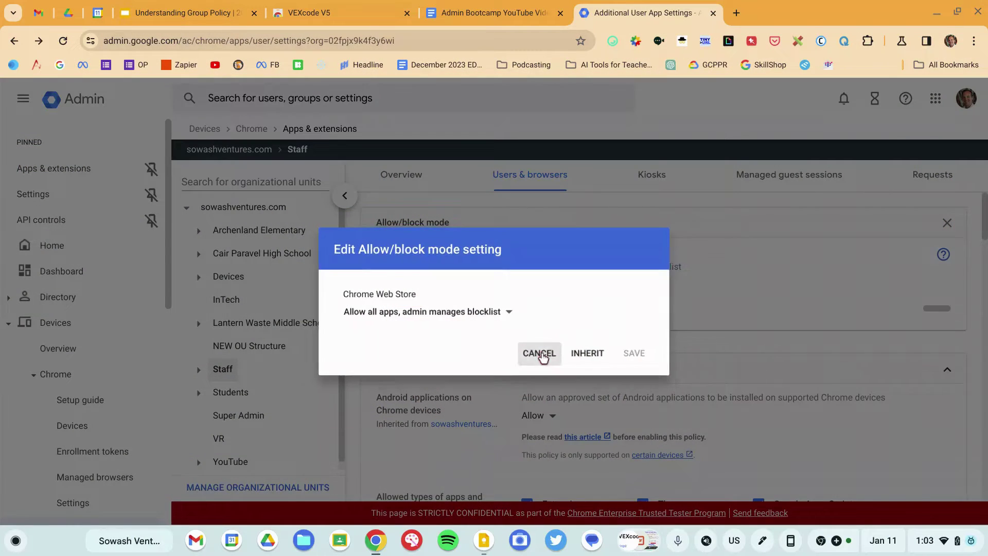
# Examine the Staff unit's additional application settings, from allowed app and extension types to blocking extensions by permission.
pyautogui.scroll(-2, 604, 302)
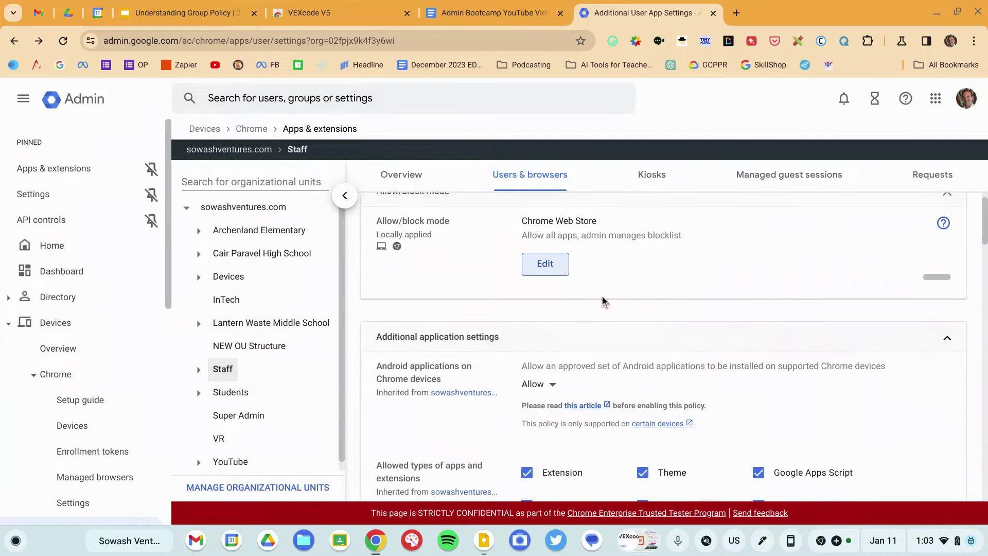
pyautogui.scroll(-3, 604, 302)
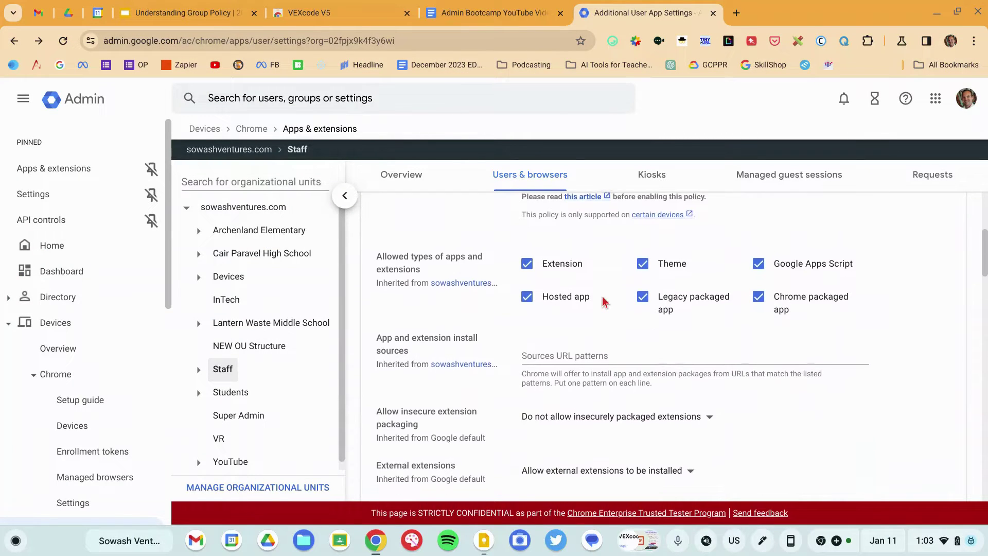
pyautogui.scroll(5, 605, 302)
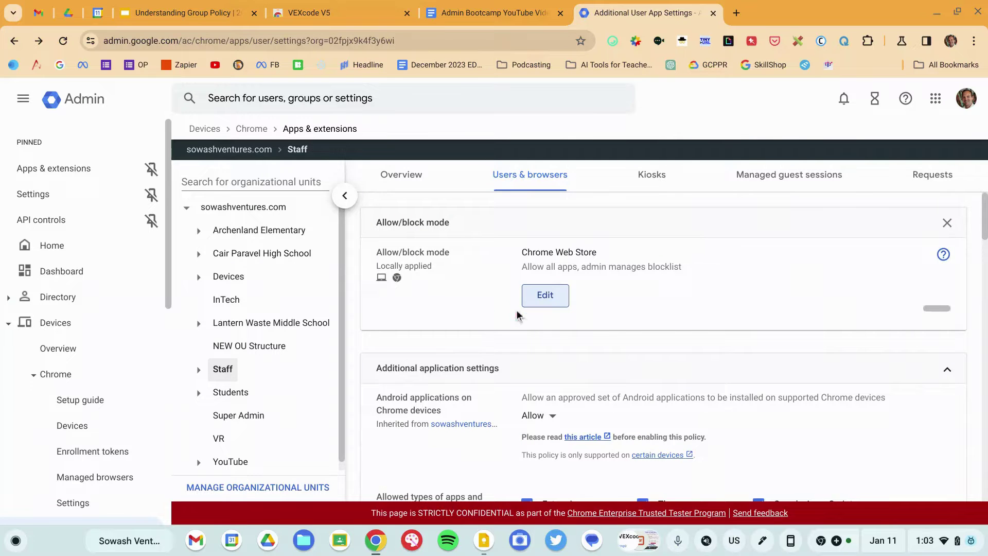
pyautogui.scroll(-4, 512, 295)
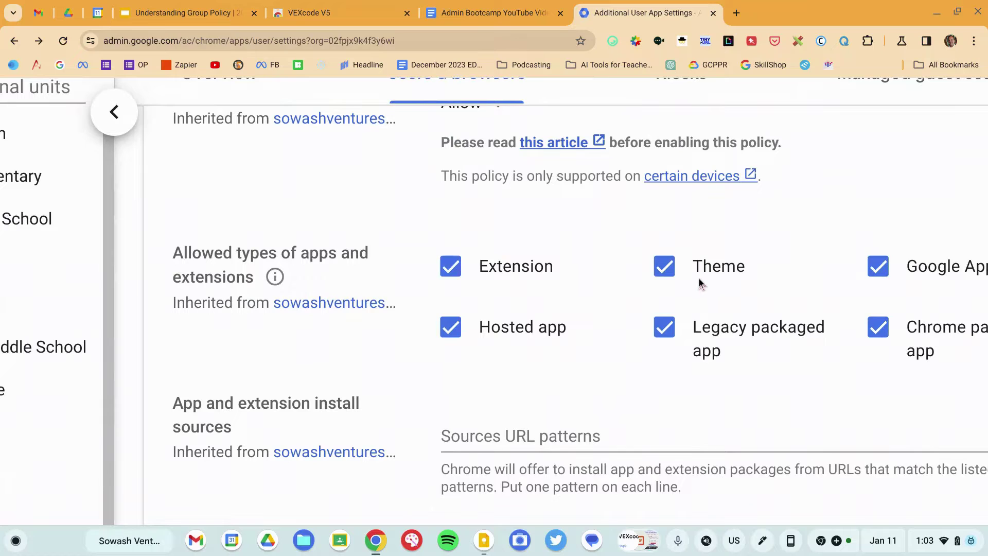
pyautogui.hscroll(3, 699, 277)
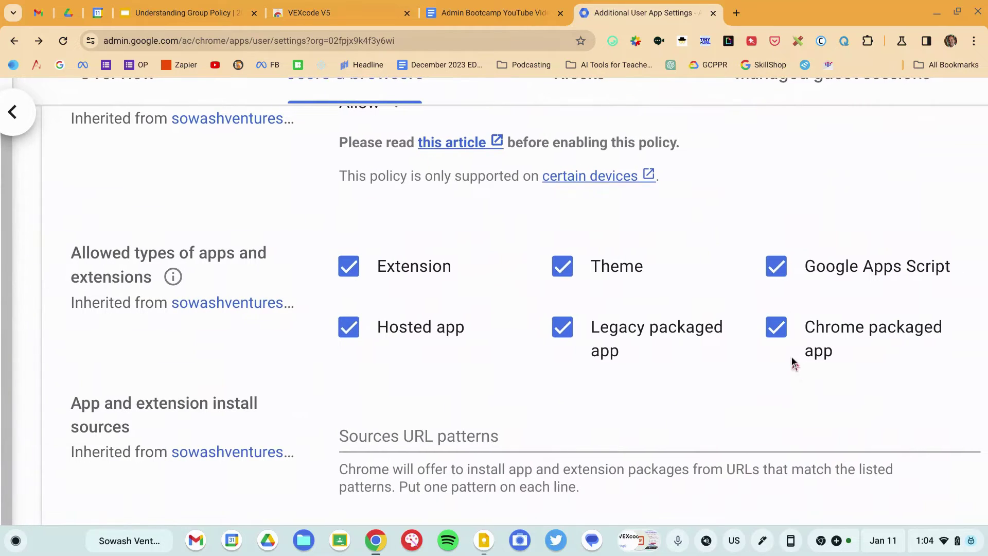
pyautogui.scroll(-3, 790, 358)
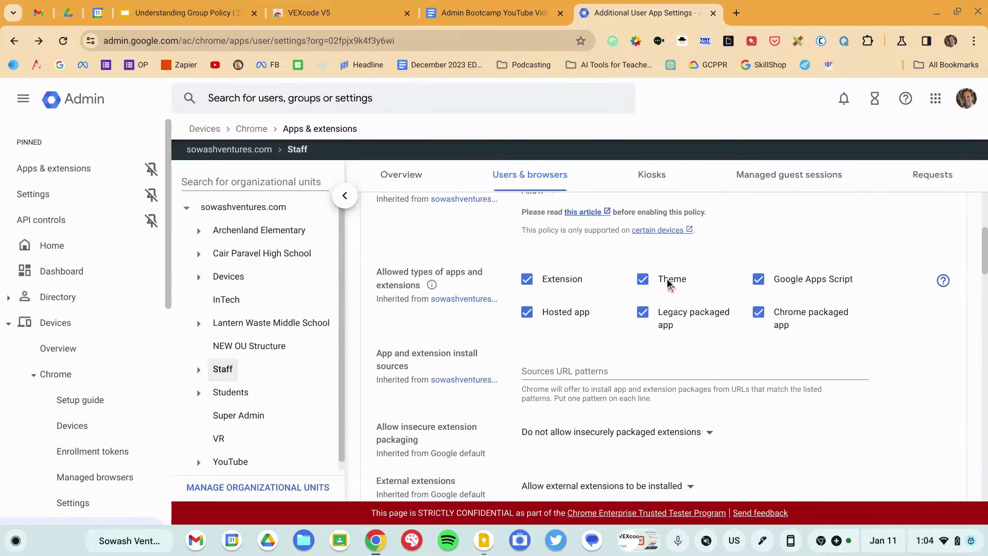
pyautogui.scroll(-6, 669, 284)
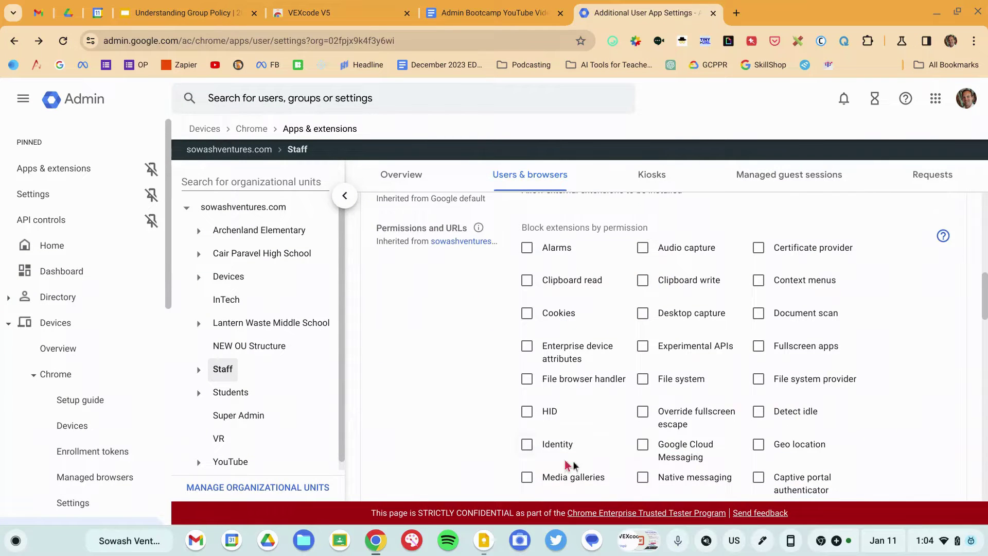
# Block extensions that require the VPN provider permission for the Staff unit and review the other blockable permissions.
pyautogui.scroll(-5, 850, 392)
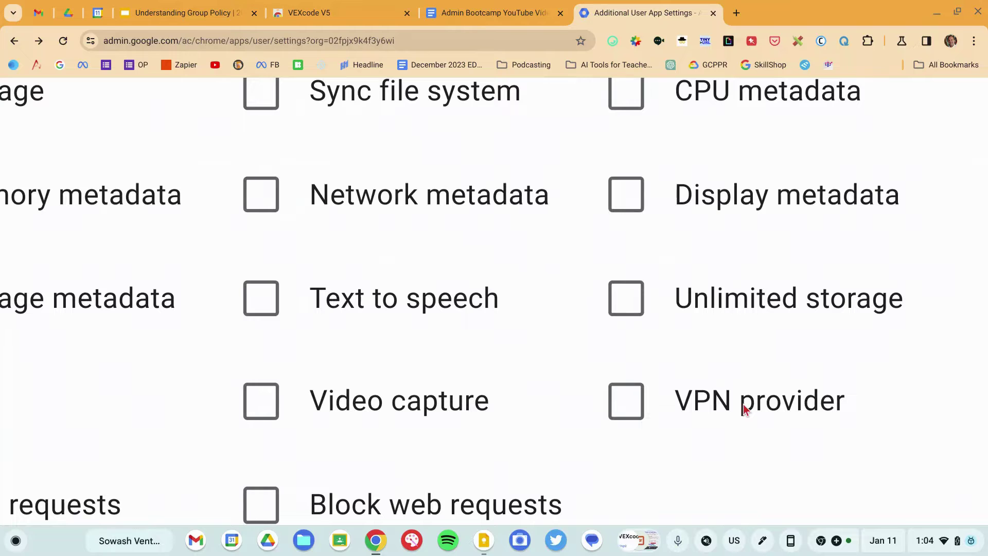
pyautogui.click(796, 425)
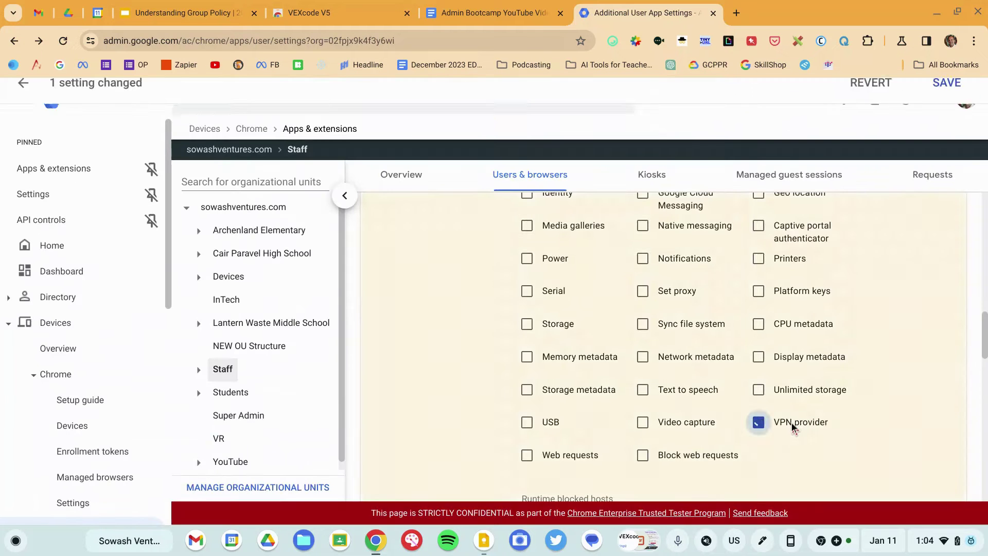
pyautogui.scroll(10, 794, 428)
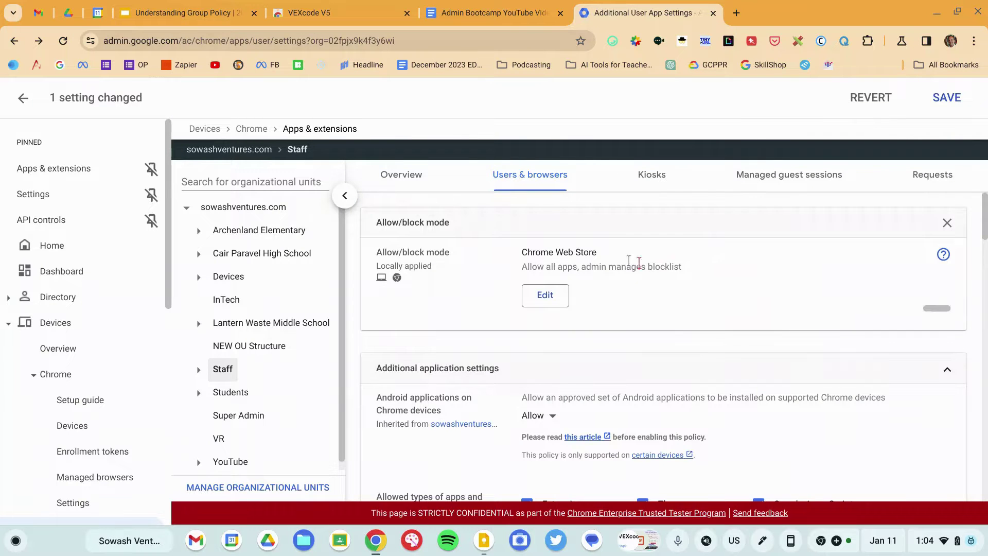
pyautogui.scroll(-10, 553, 267)
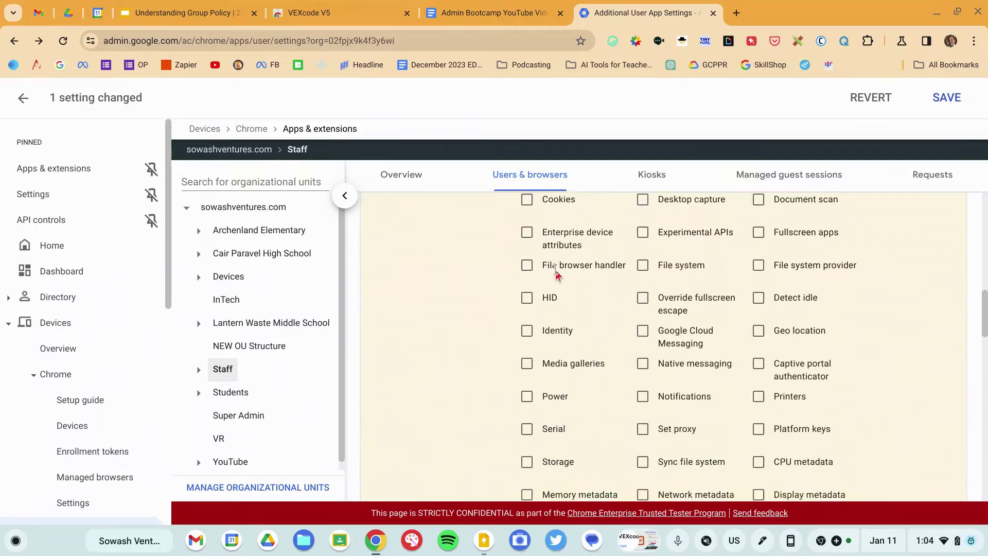
pyautogui.scroll(-1, 691, 348)
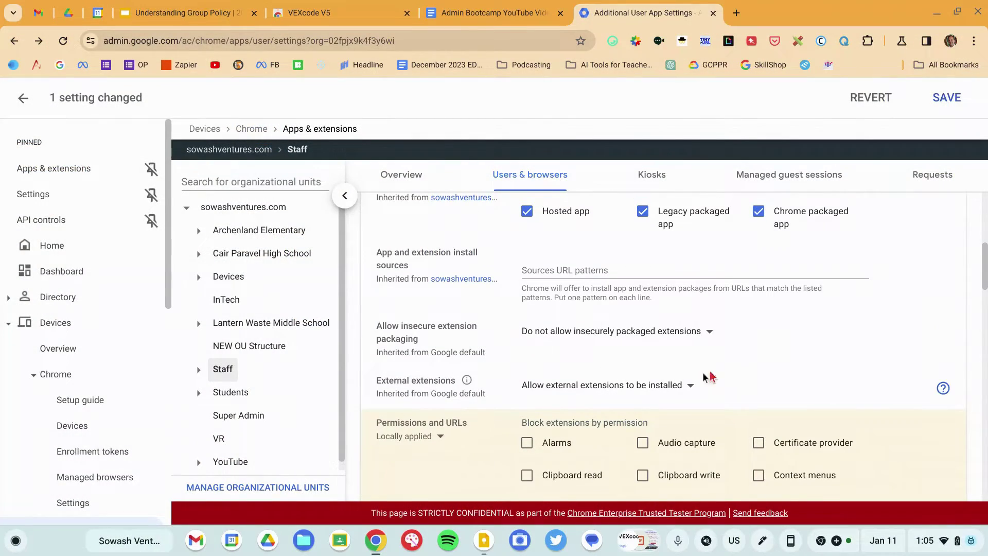
# Set the Staff unit's External extensions policy to "Block external extensions from being installed" and review the insecure extension packaging setting.
pyautogui.scroll(5, 433, 394)
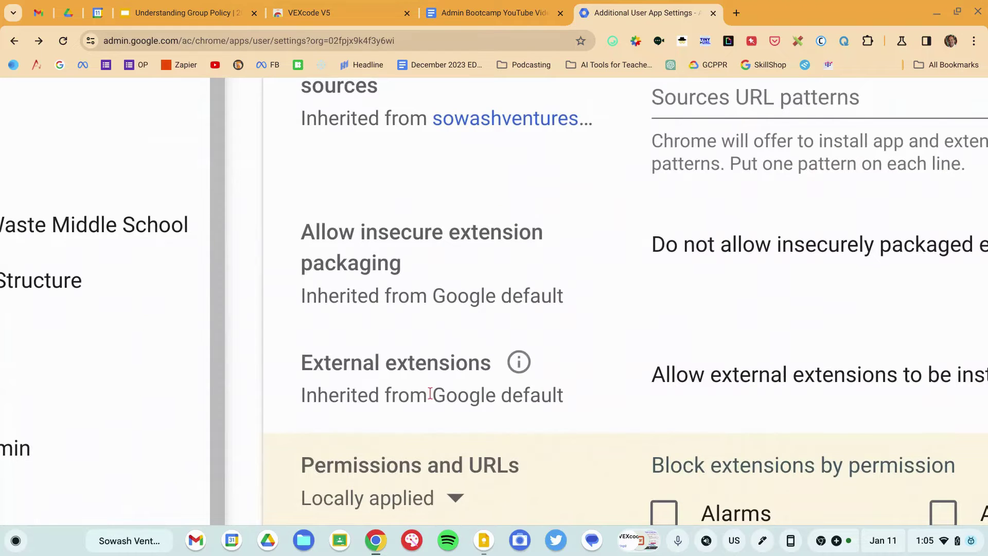
pyautogui.scroll(-5, 430, 394)
pyautogui.click(555, 401)
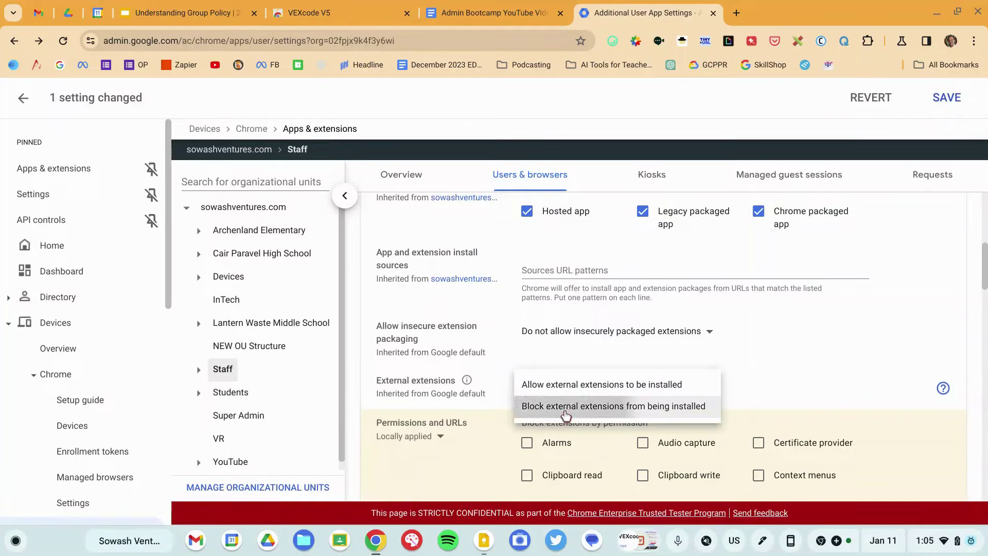
pyautogui.click(566, 411)
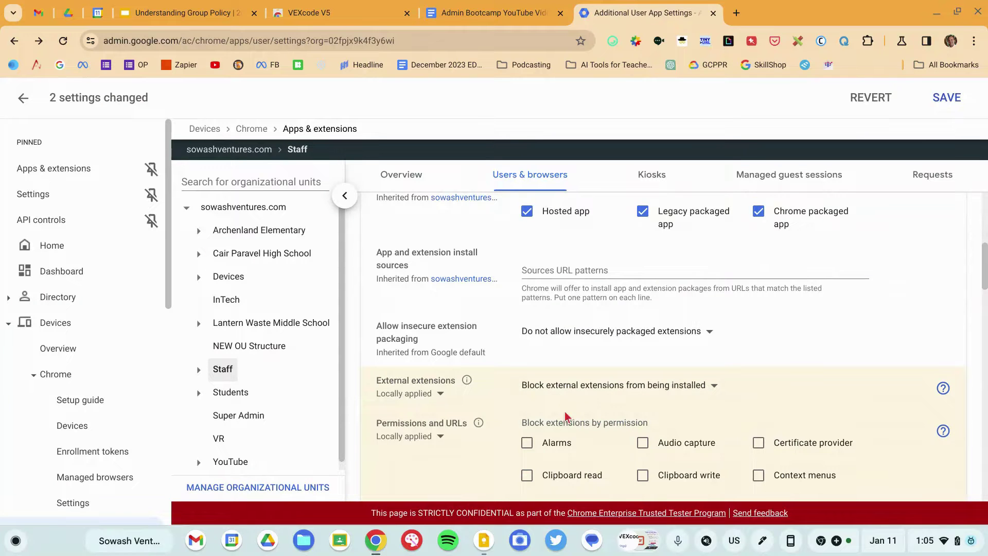
pyautogui.scroll(5, 405, 328)
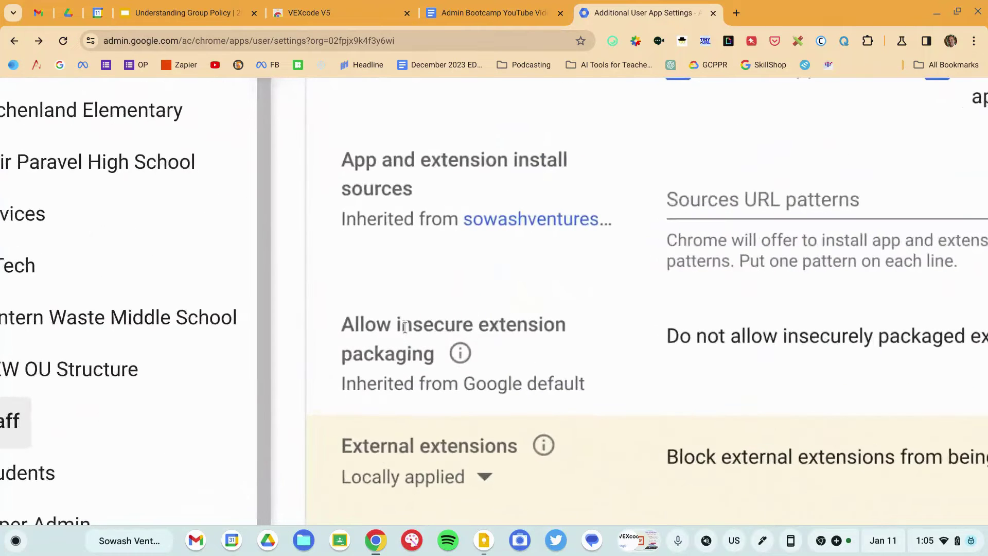
pyautogui.scroll(-5, 405, 328)
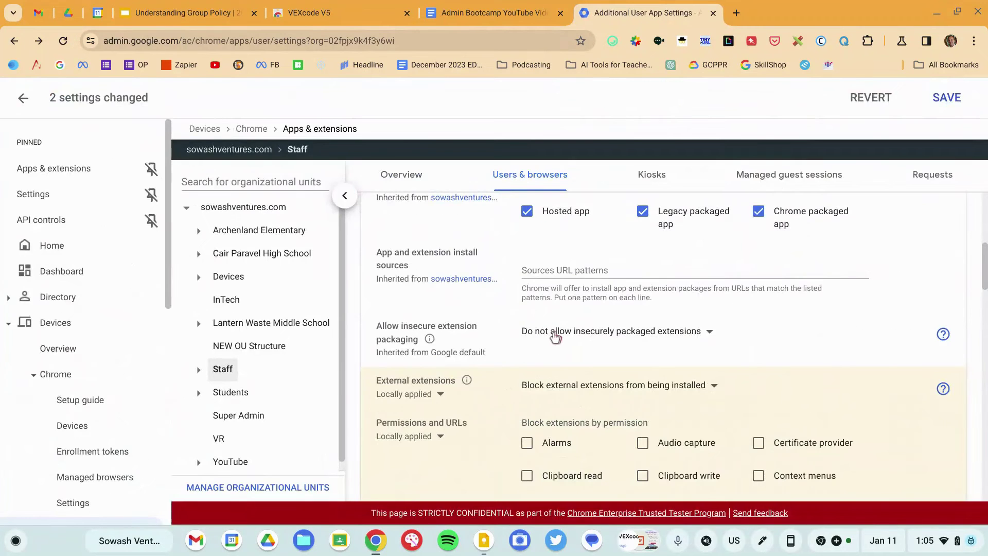
pyautogui.scroll(5, 598, 341)
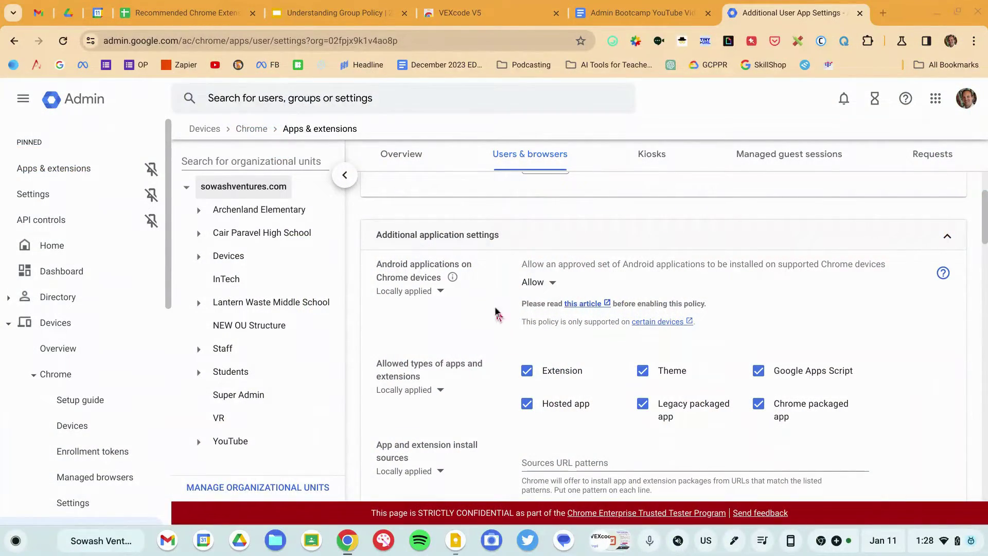
# Review the options for Android applications on Chrome devices for sowashventures.com, keeping the policy set to Allow.
pyautogui.scroll(5, 485, 304)
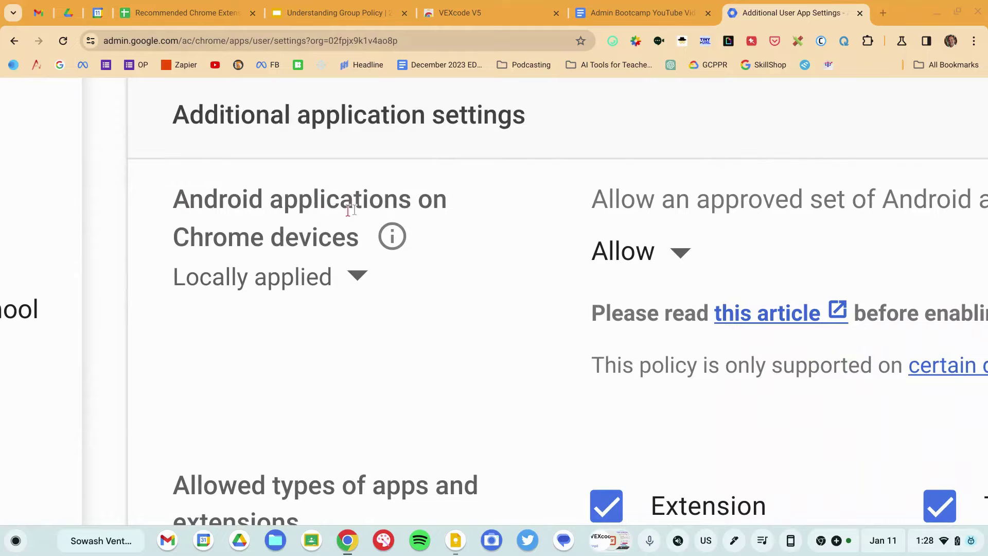
pyautogui.click(655, 250)
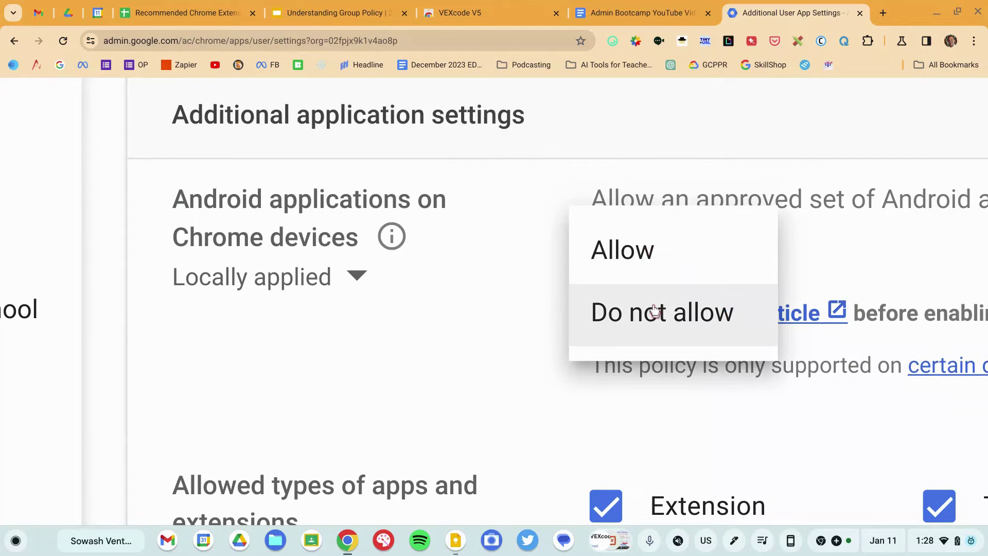
pyautogui.click(653, 258)
pyautogui.scroll(-5, 570, 236)
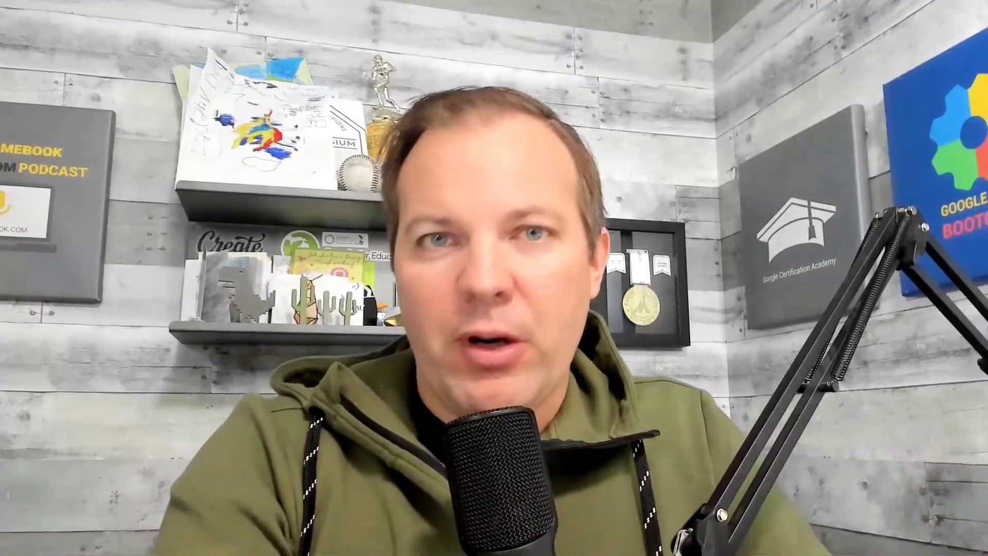
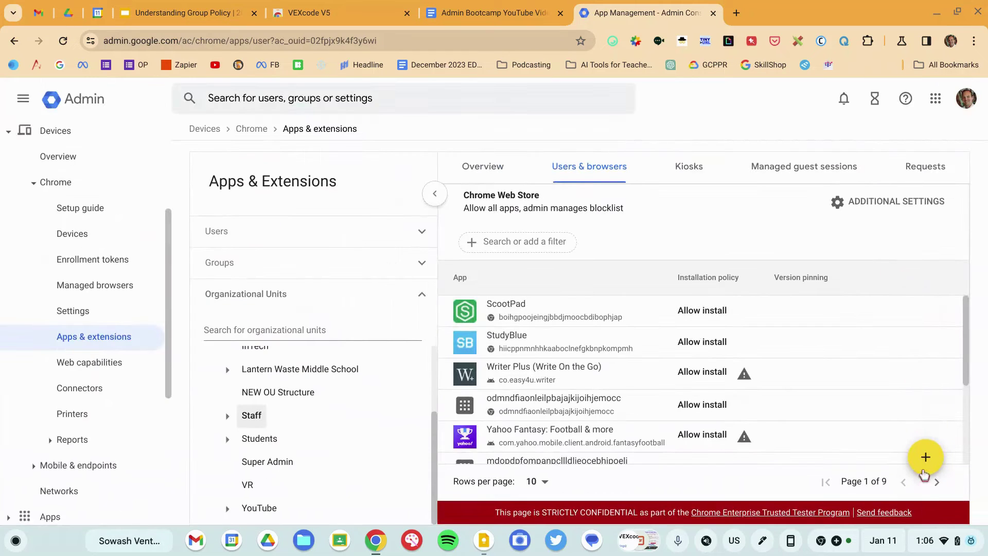
# Open the add-by-ID option for the Staff unit and copy the Web Apps by 123apps ID from the "Recommended Chrome Extensions for EDU Domains" spreadsheet.
pyautogui.click(924, 462)
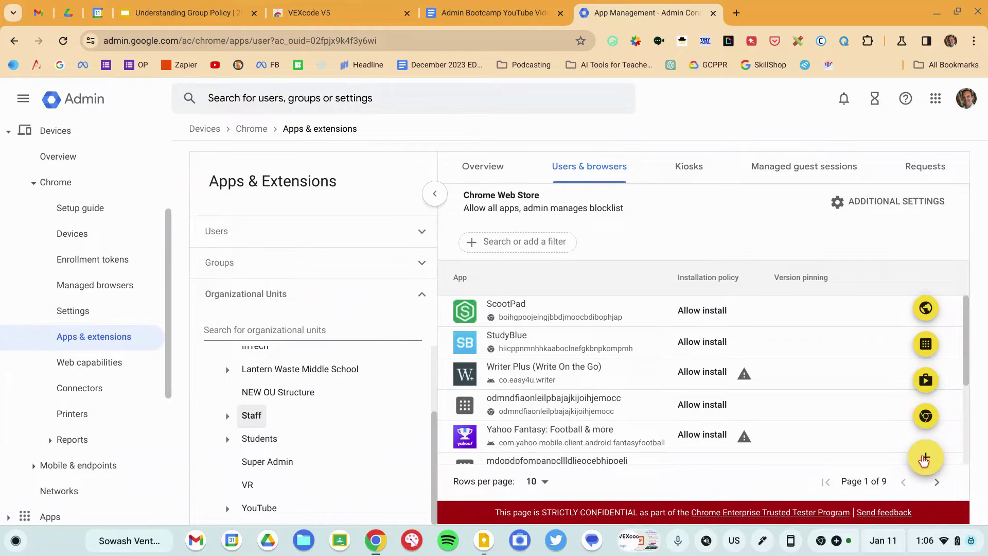
pyautogui.click(925, 353)
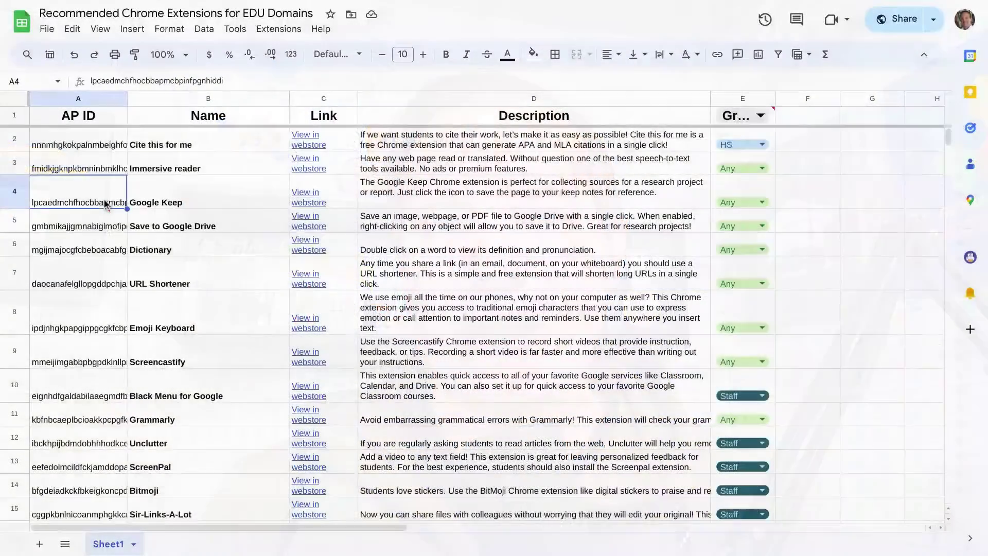
pyautogui.scroll(-5, 106, 205)
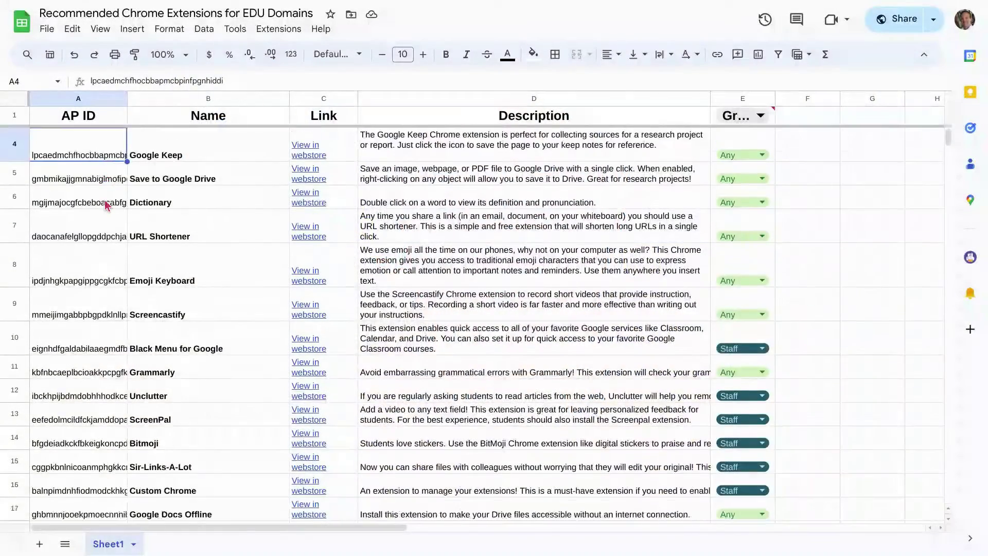
pyautogui.scroll(-10, 105, 205)
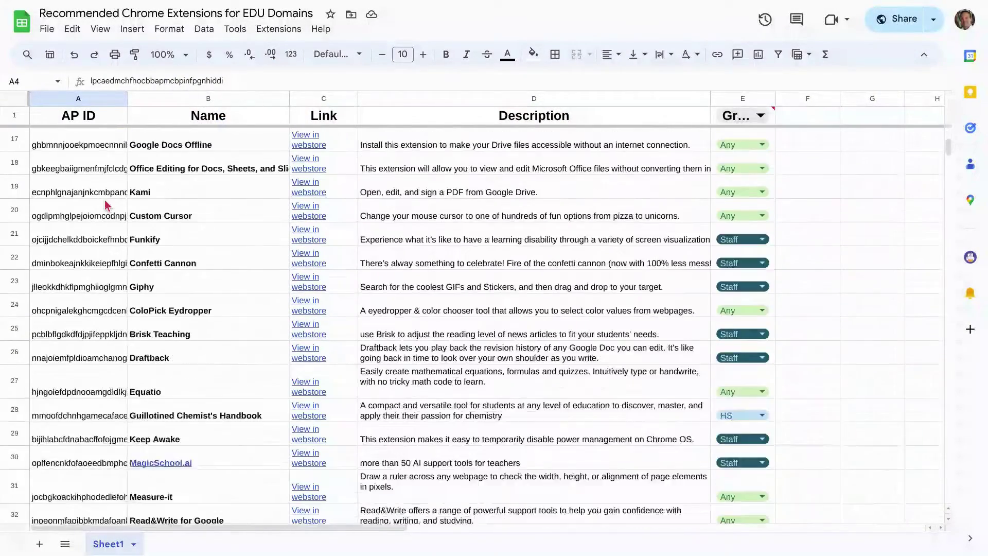
pyautogui.scroll(-10, 105, 205)
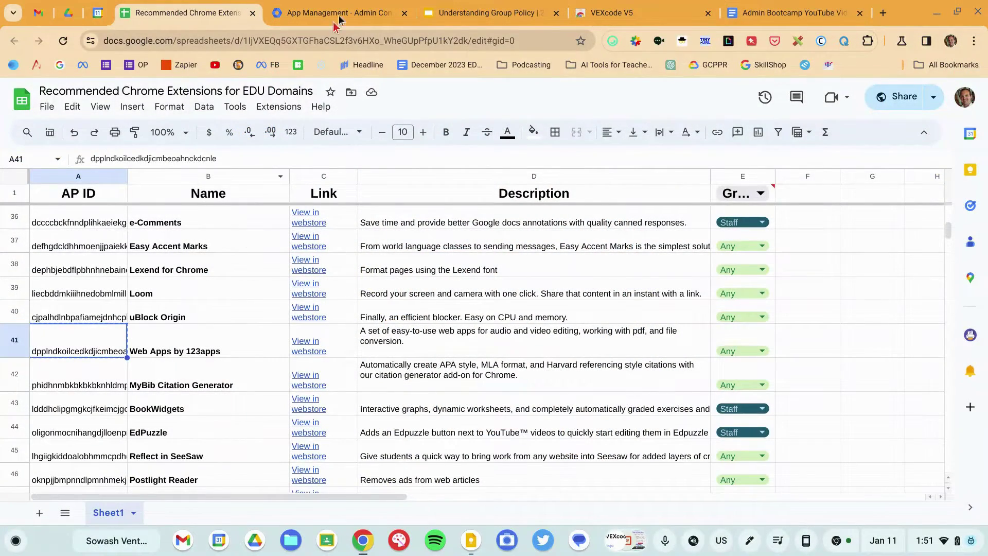
# In the Admin console, add the Chrome Web Store extension with ID dpplndkoilcedkdjicmbeoahnckdcnle to sowashventures.com and save it.
pyautogui.click(354, 13)
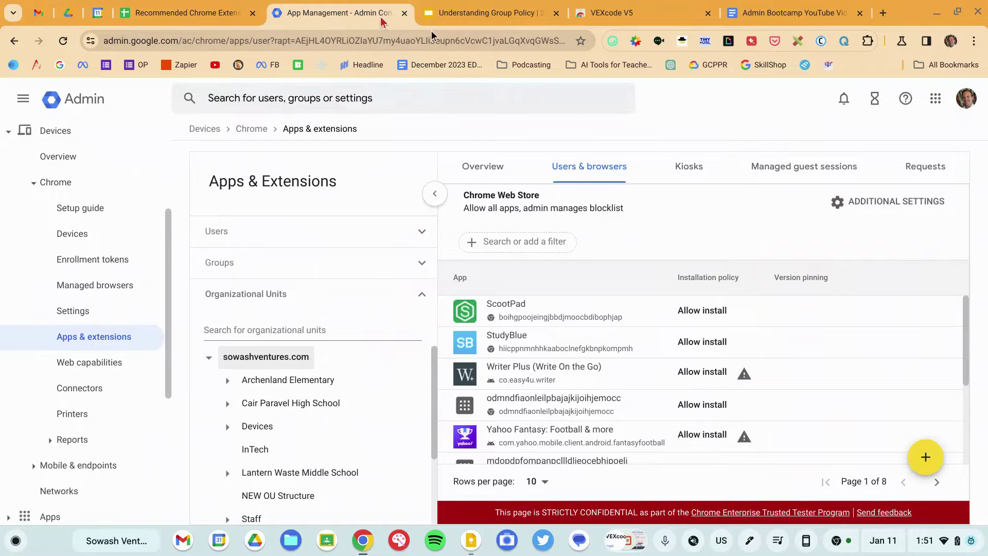
pyautogui.moveTo(930, 471)
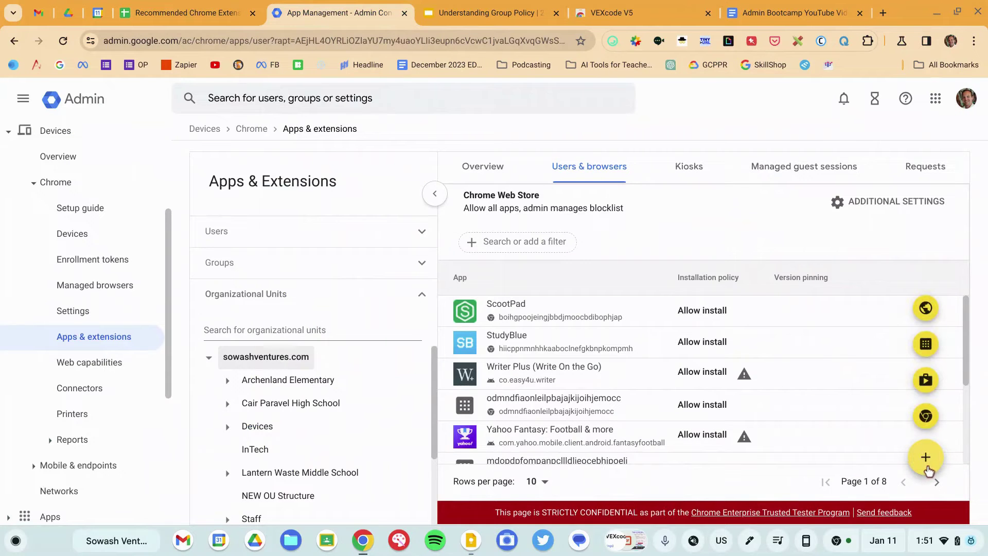
pyautogui.click(927, 344)
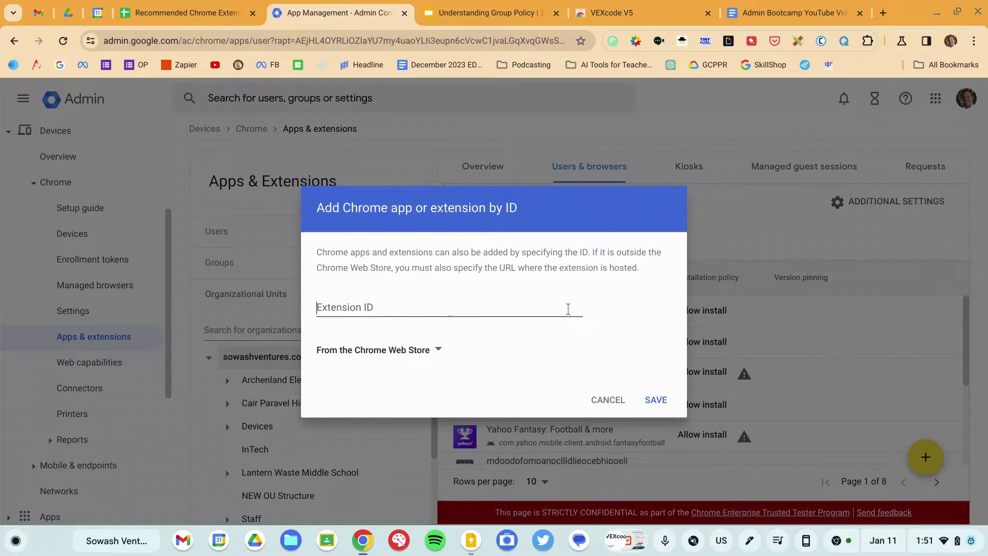
pyautogui.write('dpplndkoilcedkdjicmbeoahnckdcnle')
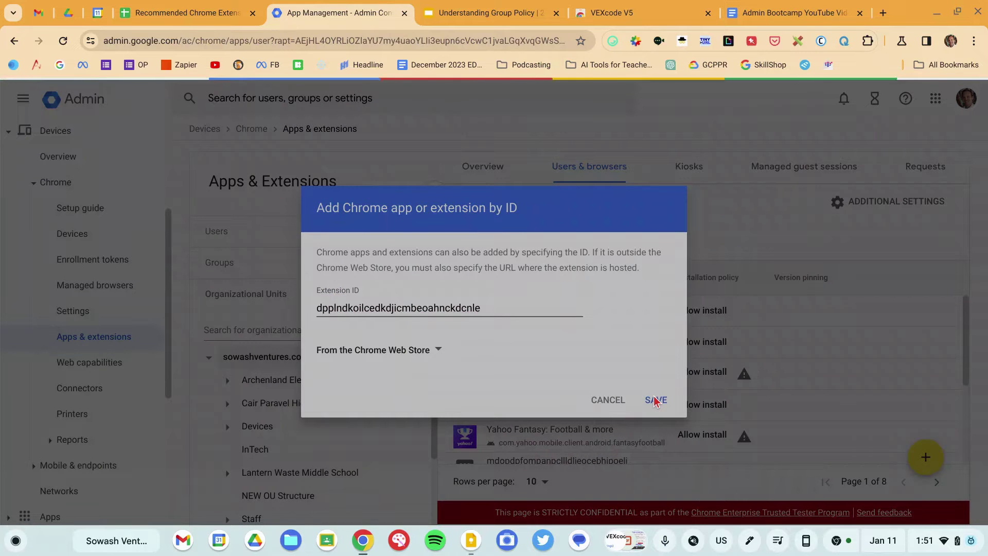
pyautogui.click(657, 400)
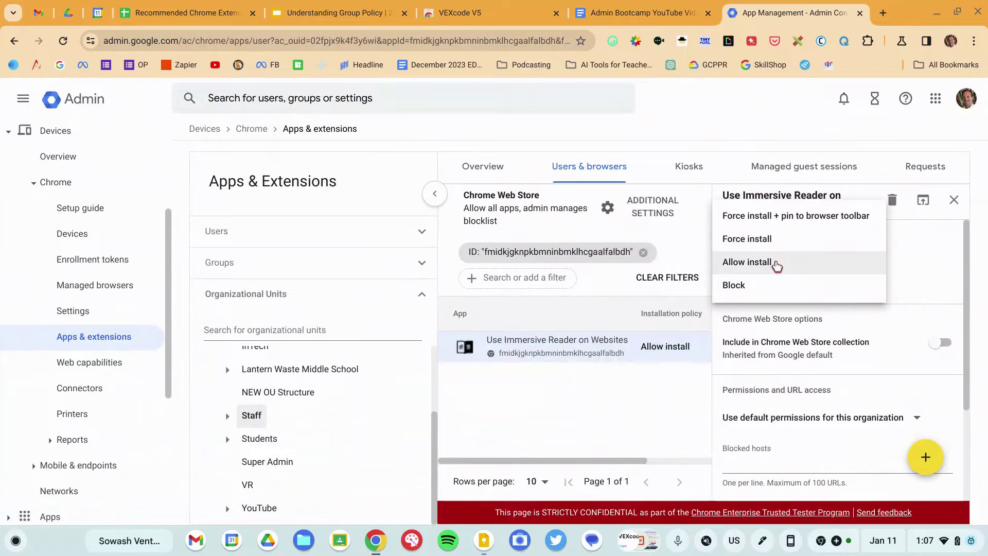
# Set the installation policy of Use Immersive Reader on Websites to Force install for the Staff unit.
pyautogui.click(921, 279)
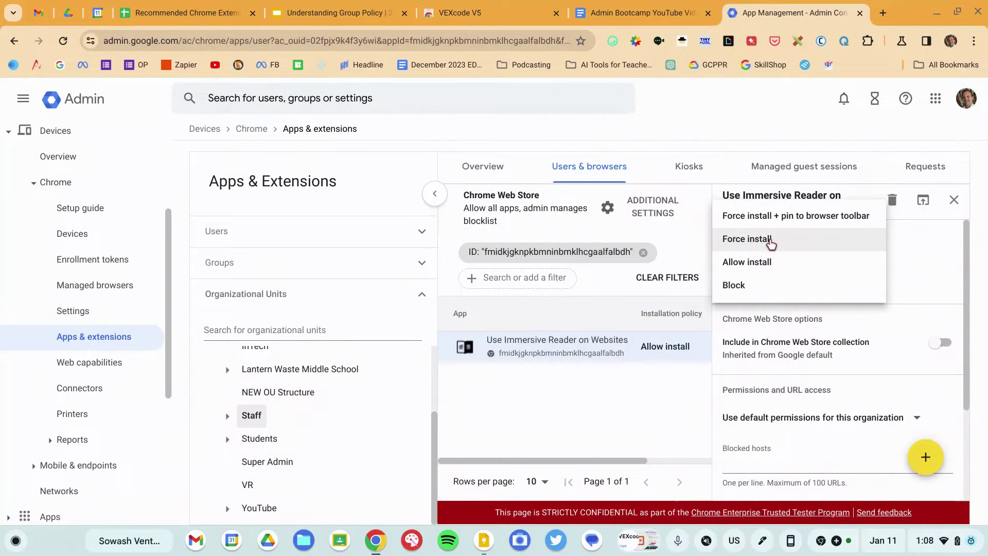
pyautogui.click(771, 240)
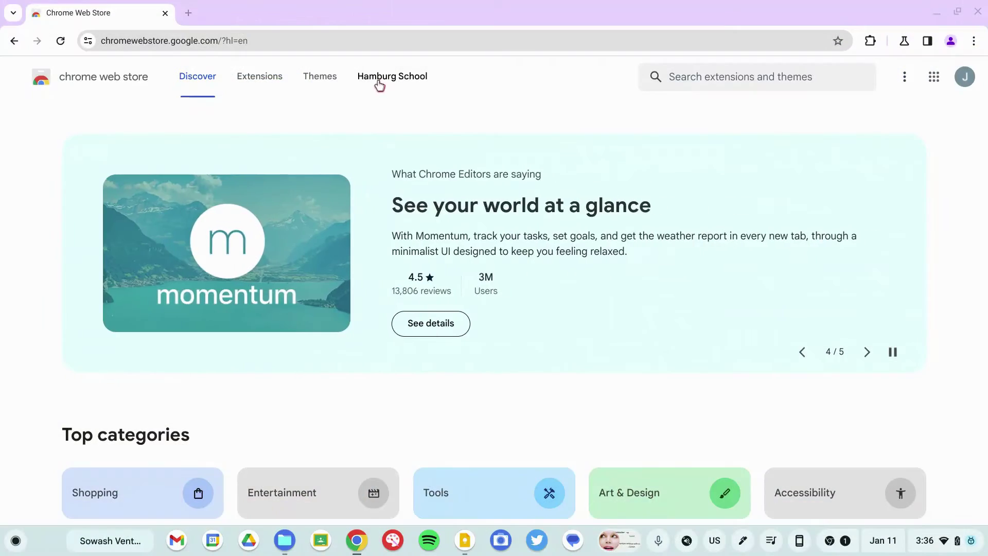
# Browse the extensions recommended by Hamburg School in the Chrome Web Store.
pyautogui.click(380, 85)
pyautogui.scroll(-3, 373, 124)
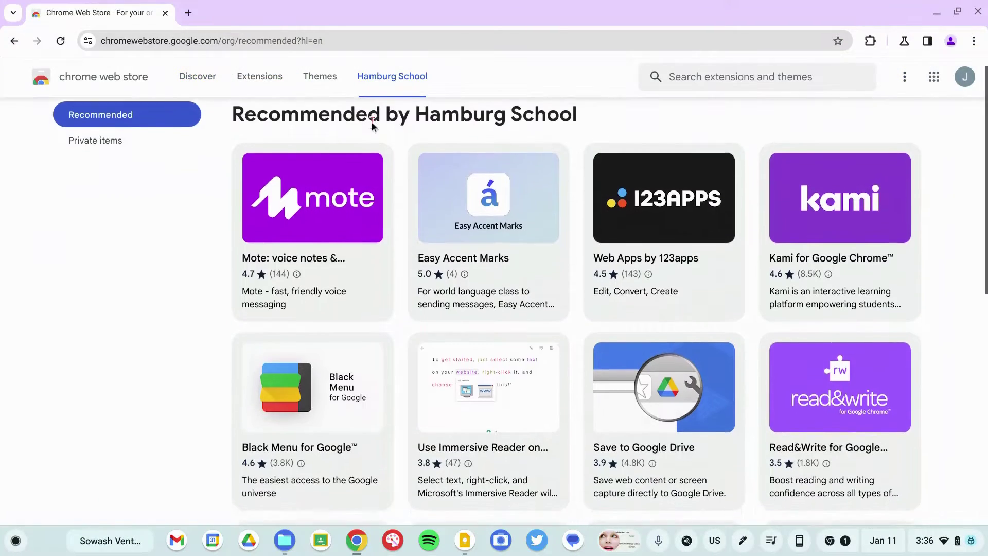
pyautogui.scroll(-4, 373, 124)
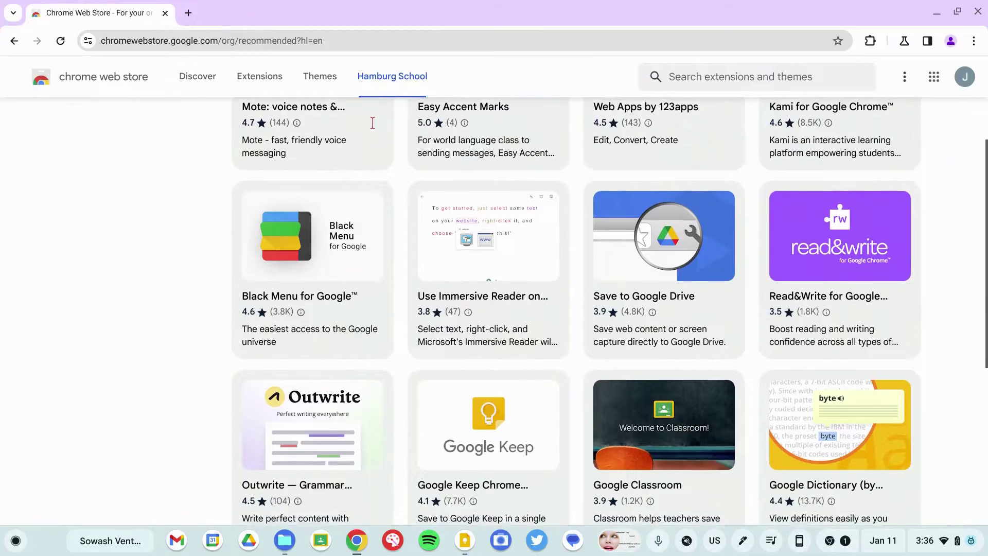
pyautogui.scroll(-3, 374, 128)
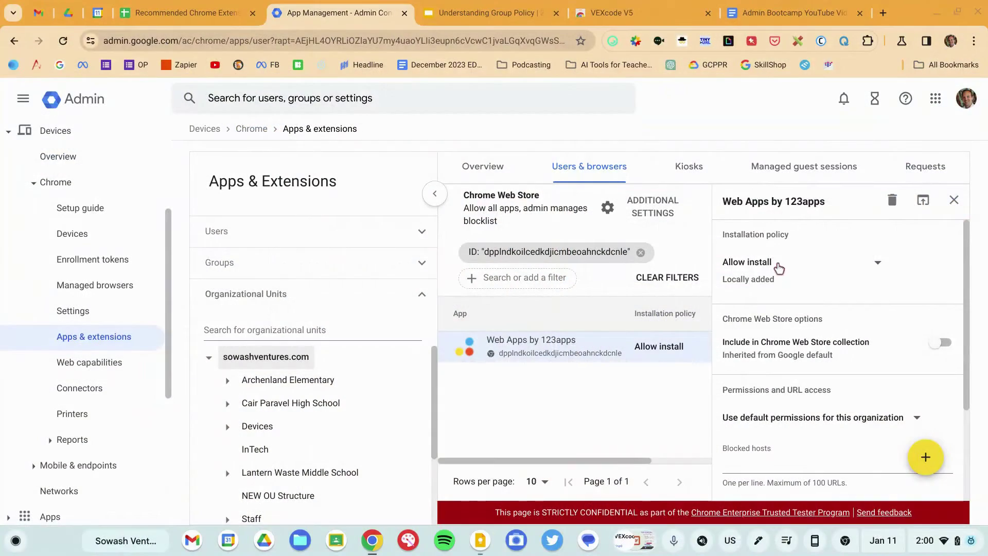
# Set Web Apps by 123apps to "Force install + pin to browser toolbar" in the Admin console and open the browser's list of installed extensions.
pyautogui.click(780, 269)
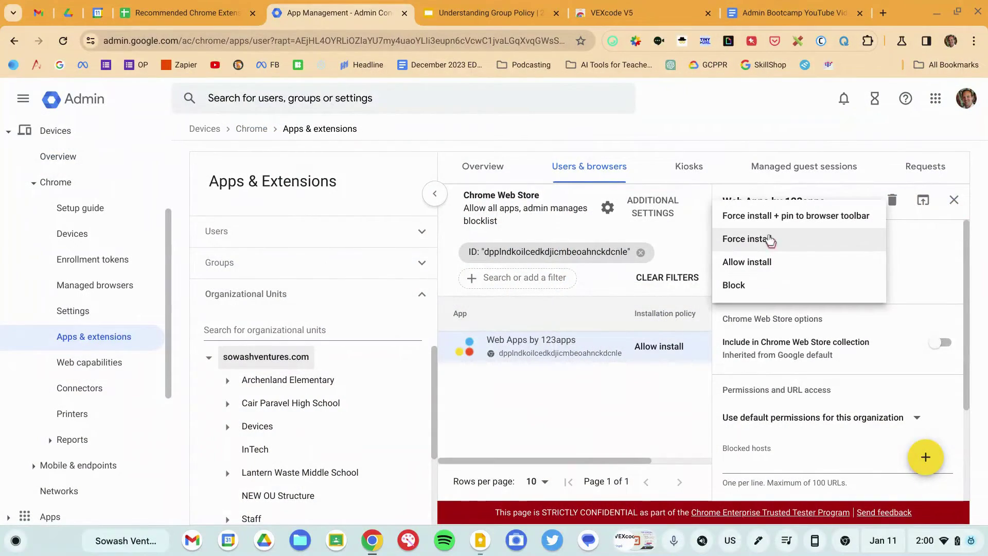
pyautogui.click(757, 218)
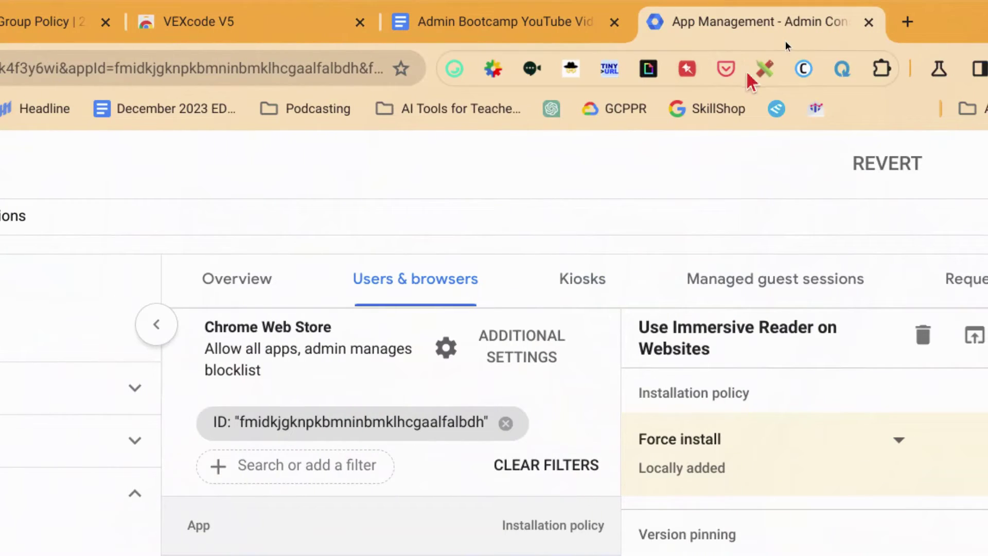
pyautogui.click(881, 68)
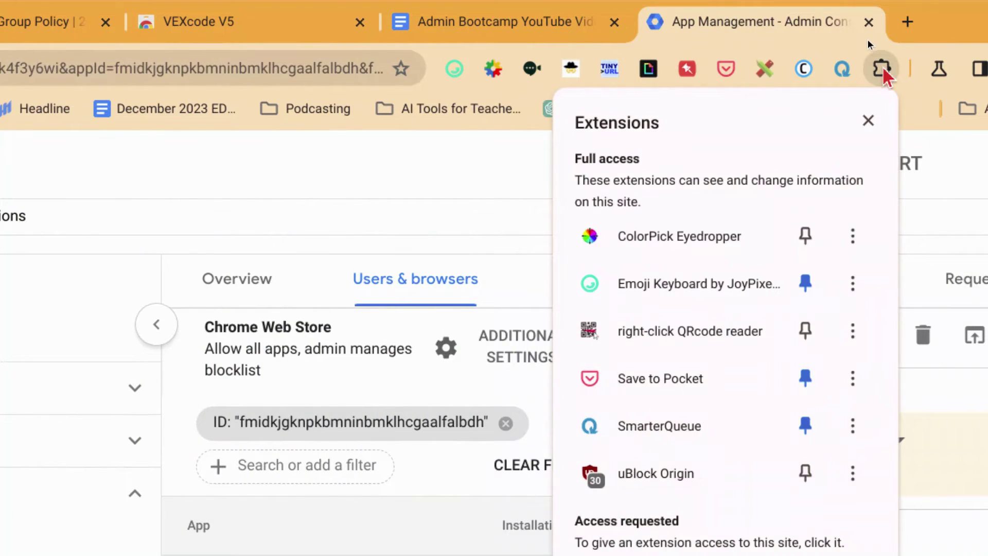